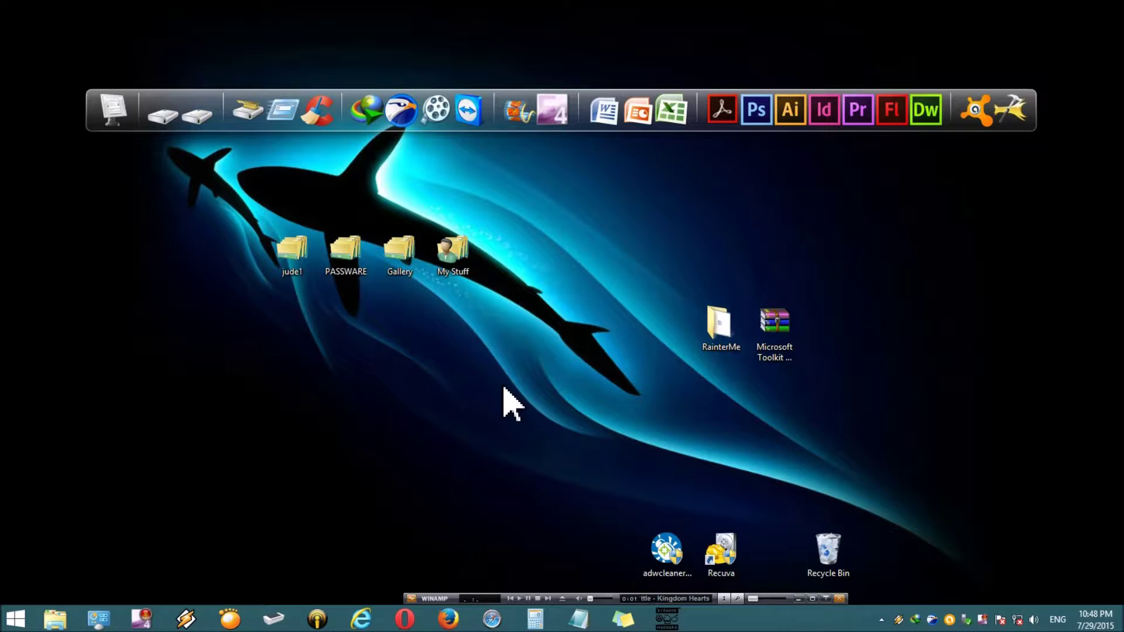
right_click(571, 274)
left_click(597, 314)
right_click(670, 261)
left_click(690, 301)
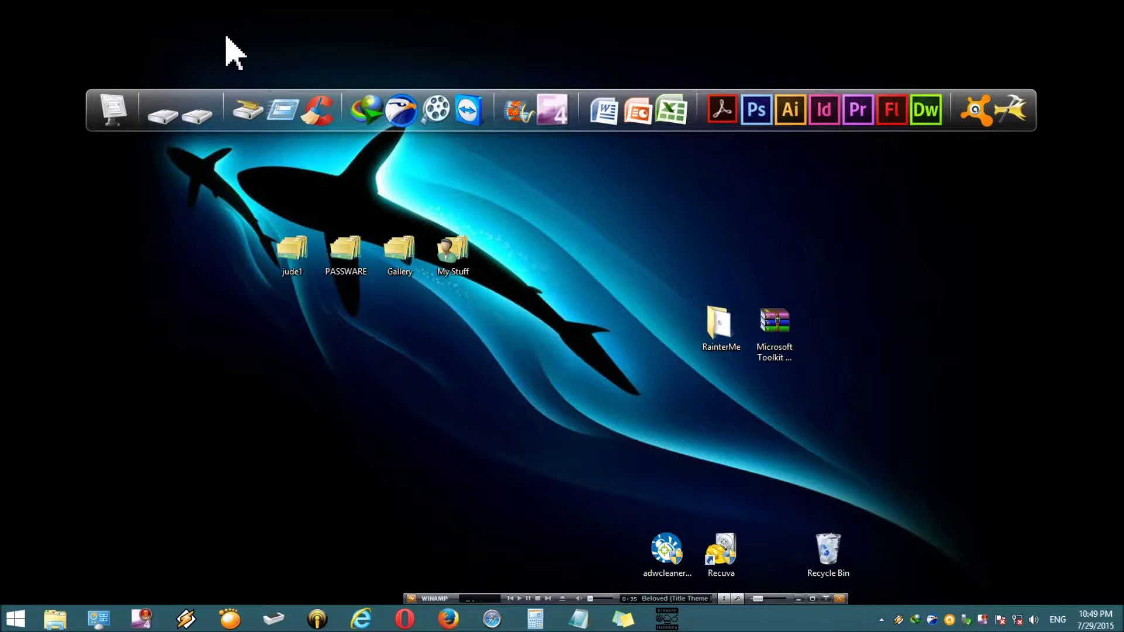
right_click(585, 256)
left_click(606, 294)
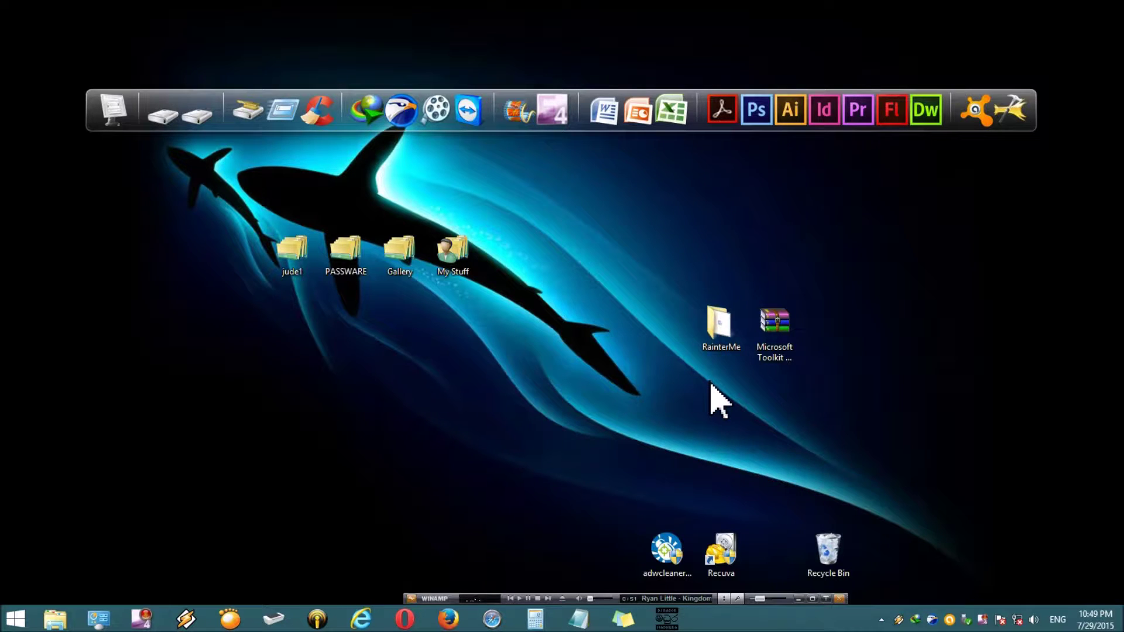
Step: Run Rainmeter-3.2.1.exe from the RainterMe desktop folder as administrator
left_click(715, 324)
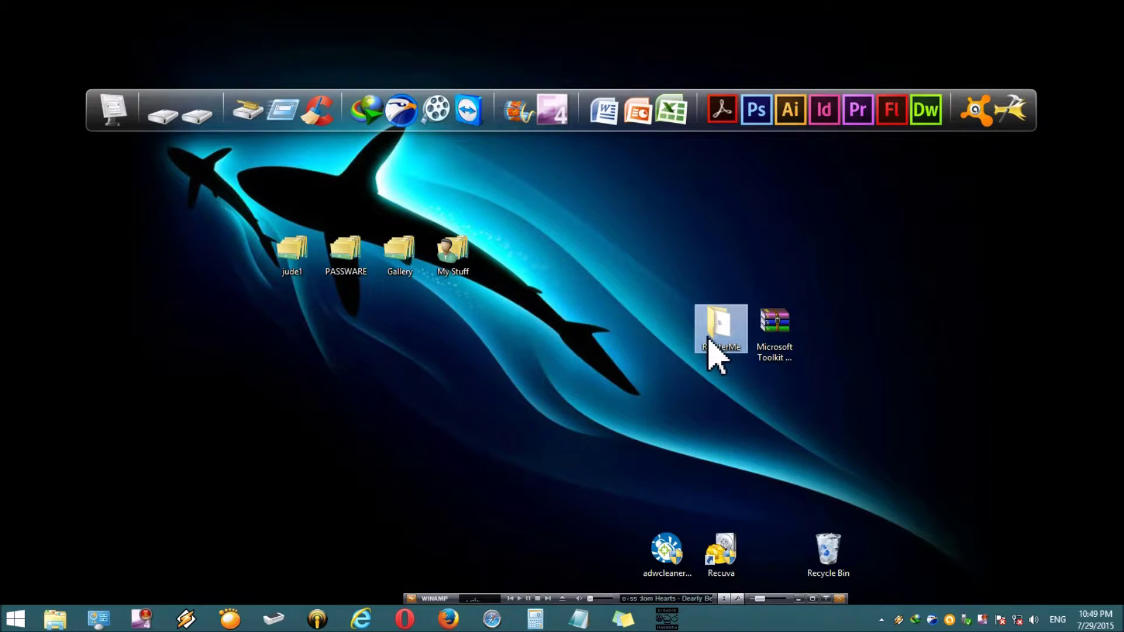
double_click(708, 340)
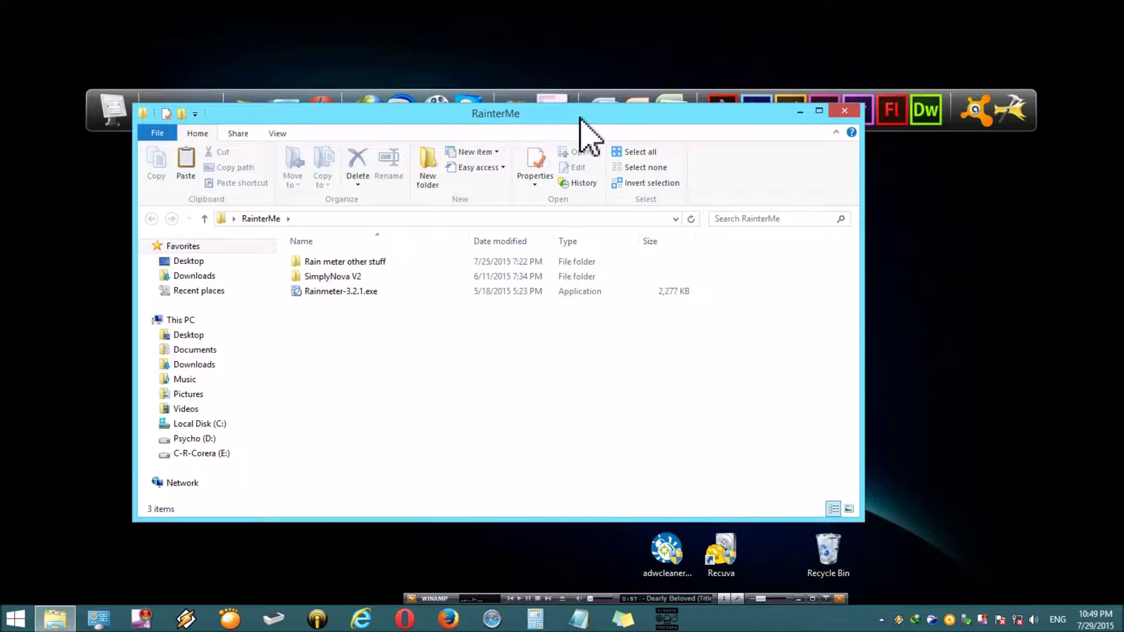
left_click_drag(581, 116, 655, 109)
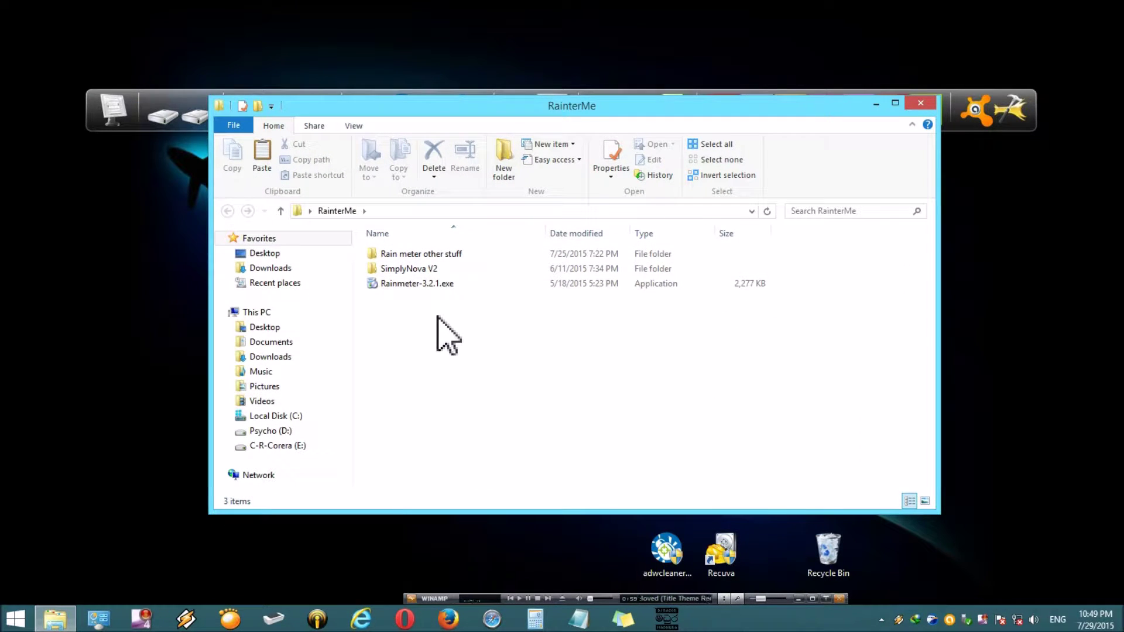
left_click(429, 286)
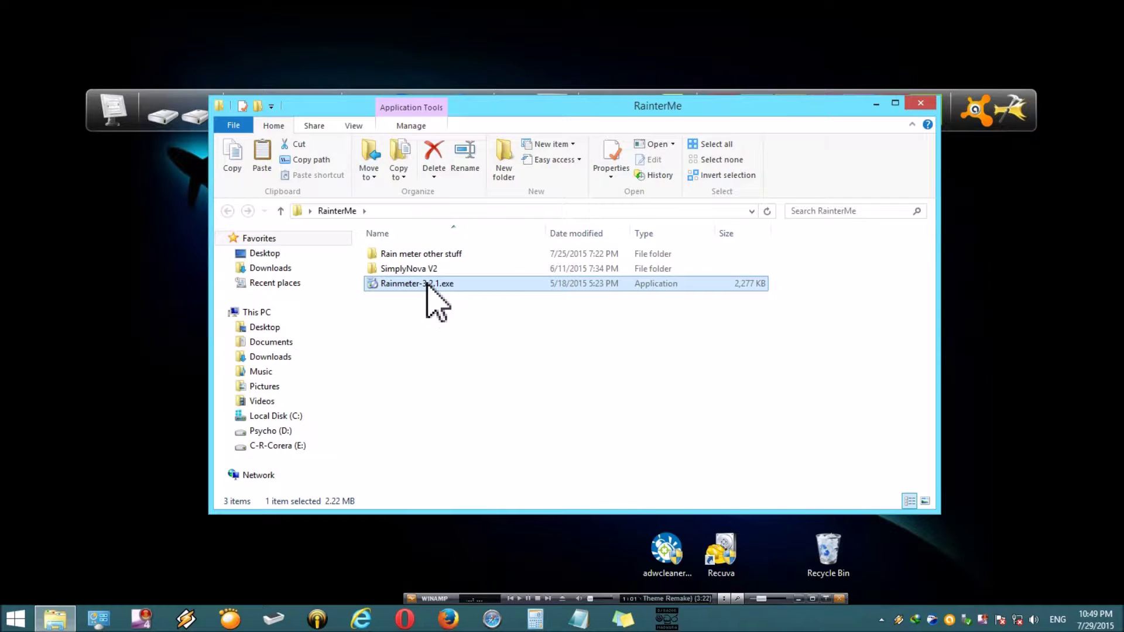
right_click(426, 285)
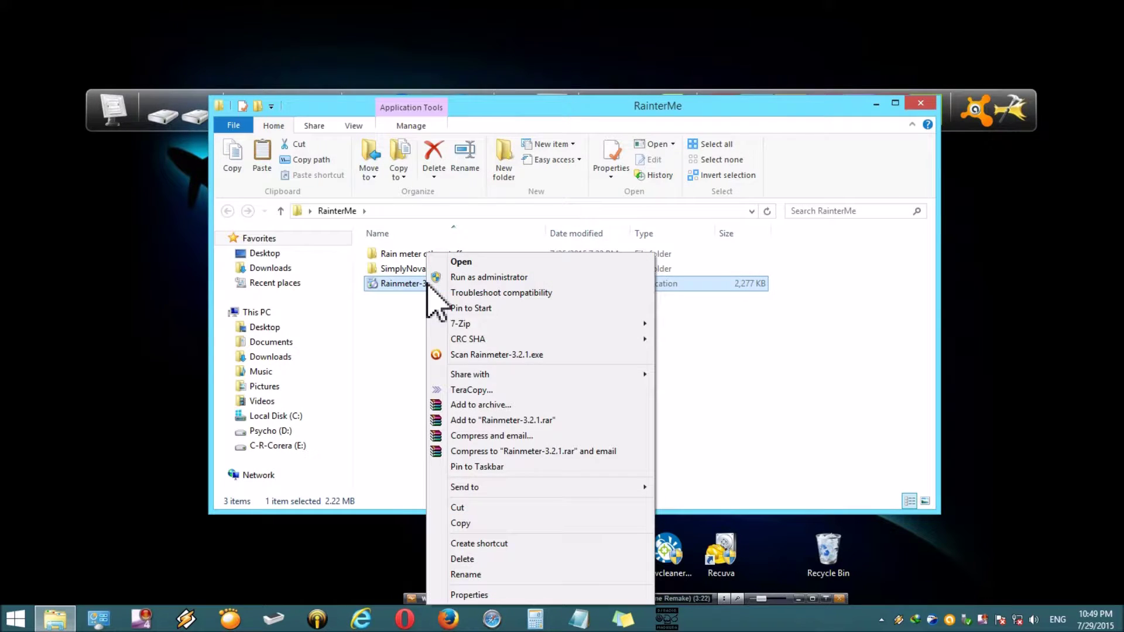
left_click(484, 279)
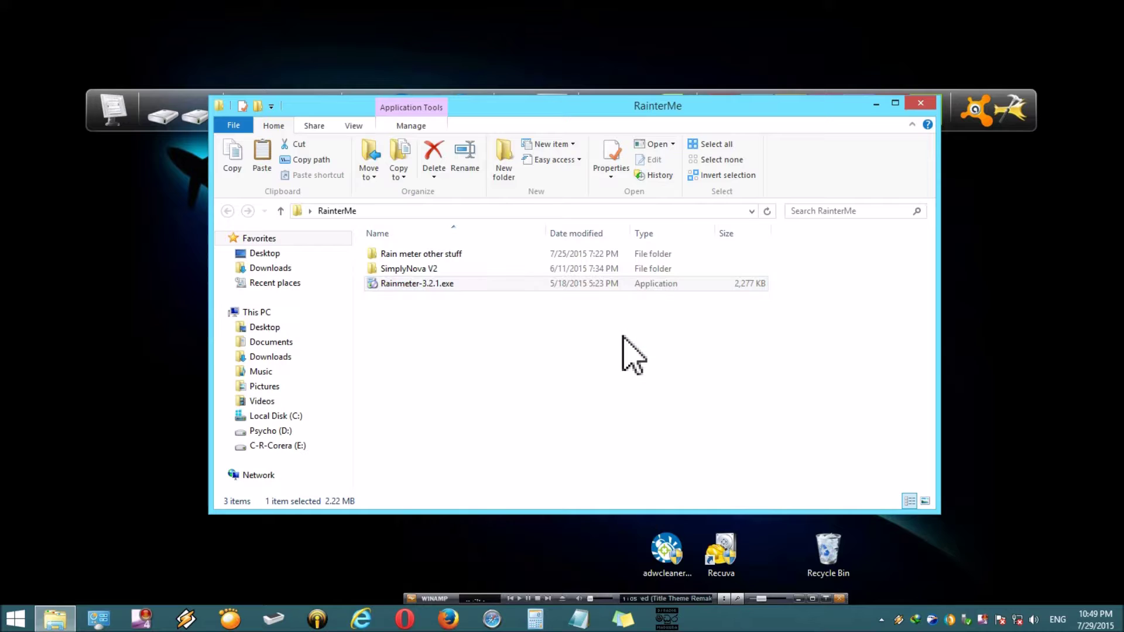
Step: Install the 64-bit version of Rainmeter as a standard installation in C:\Program Files\Rainmeter, launching on startup, and run it when setup finishes
left_click(566, 341)
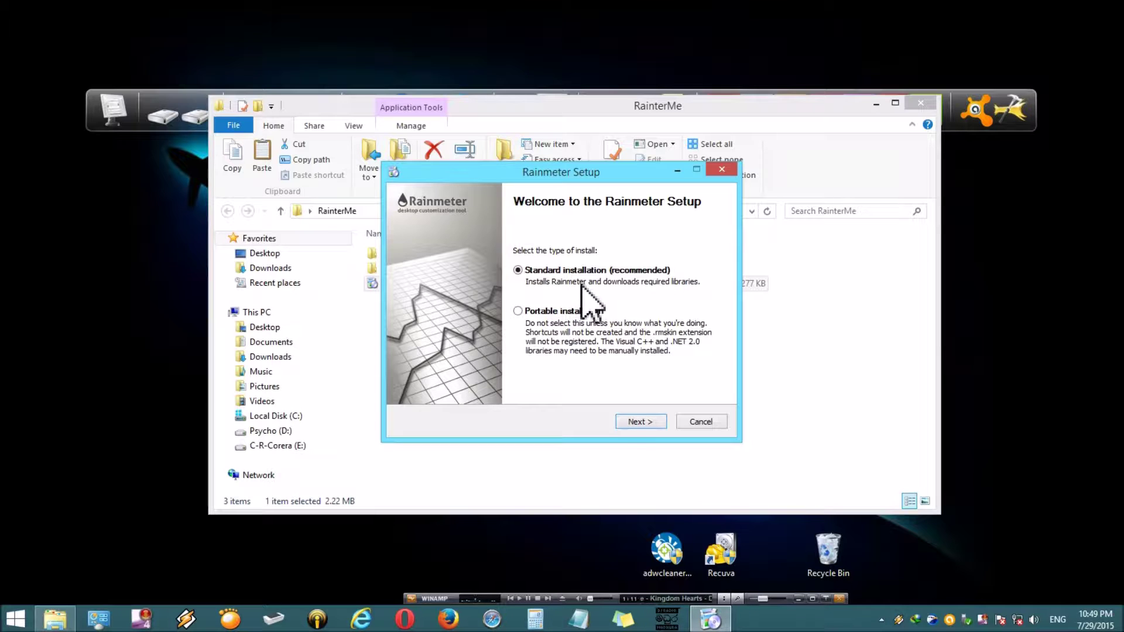
left_click(625, 430)
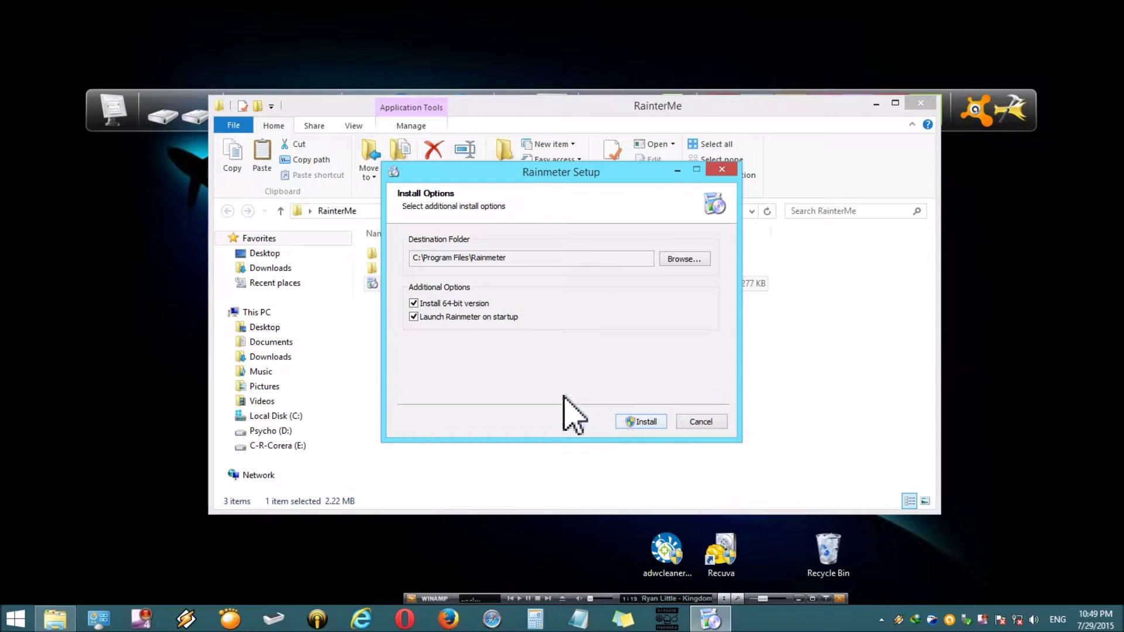
left_click(636, 422)
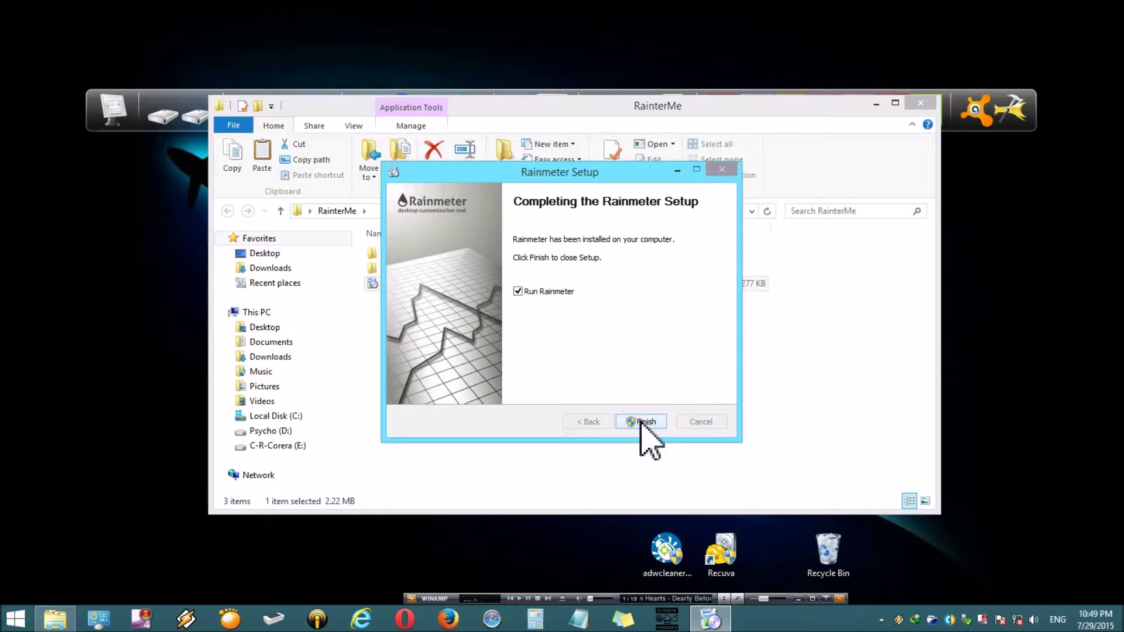
left_click(643, 423)
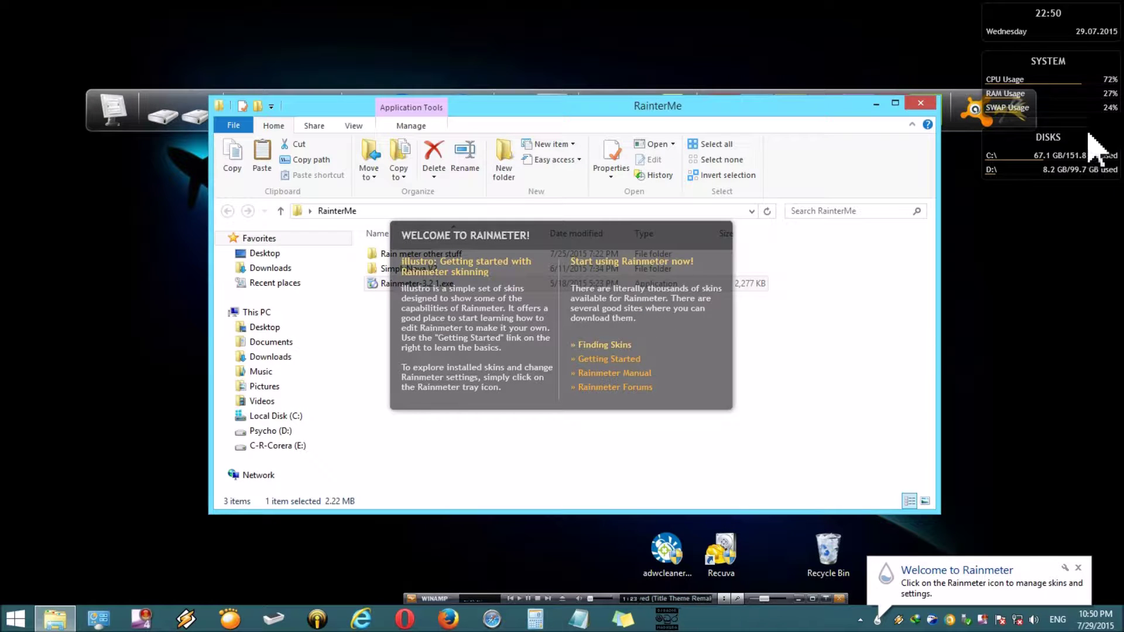
left_click(770, 125)
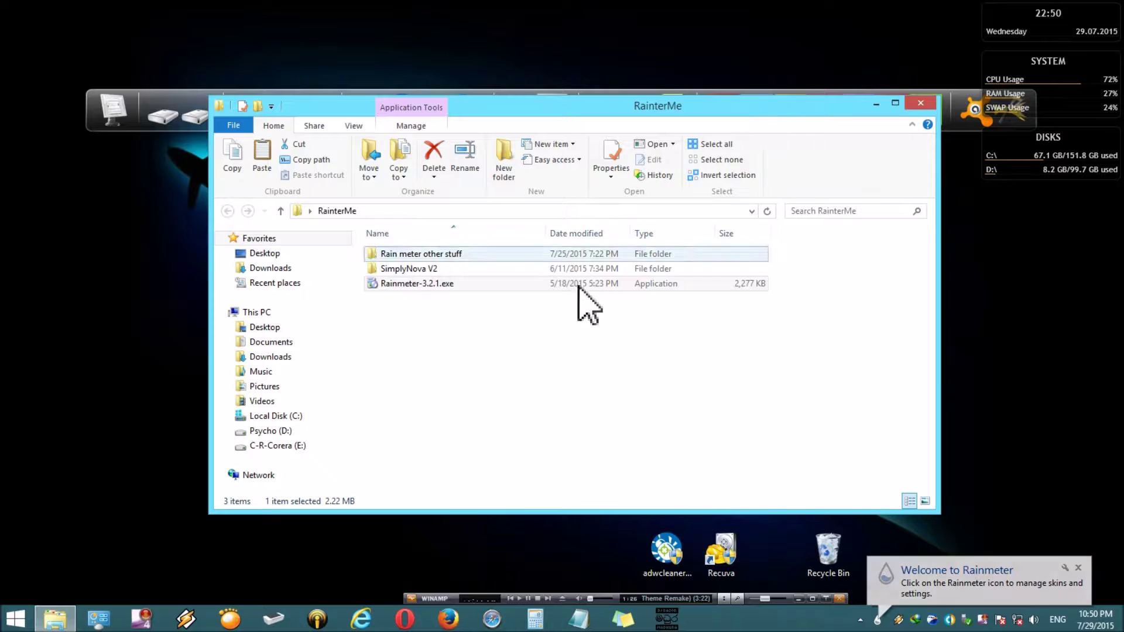
Step: Install the Simply Nova V2 skin package from the SimplyNova V2 folder, applying its included layout
double_click(424, 270)
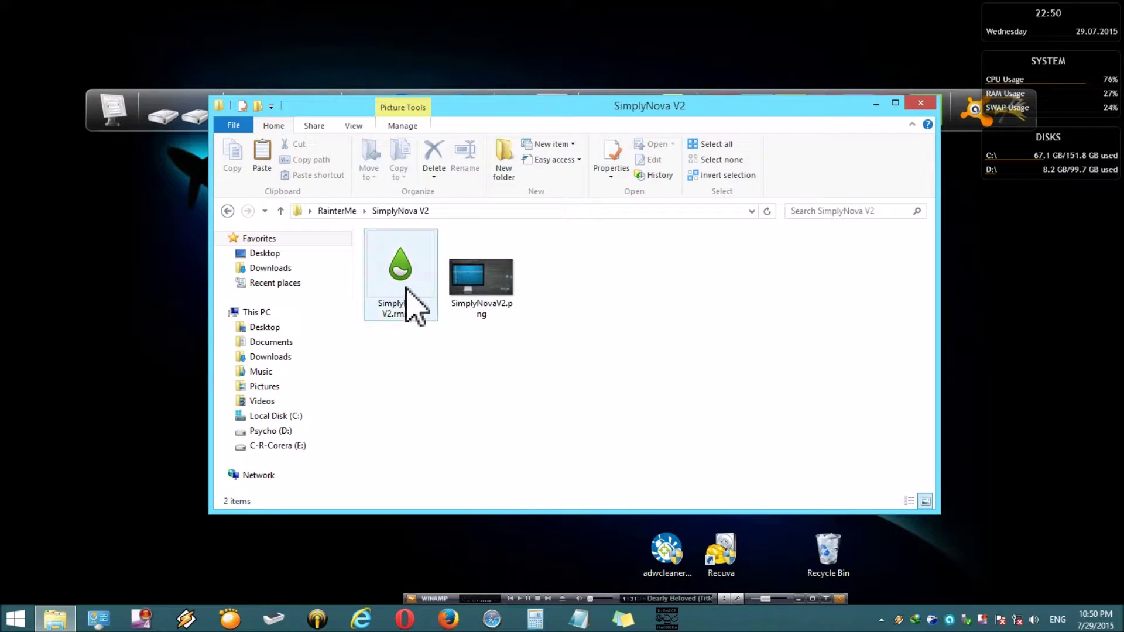
double_click(404, 286)
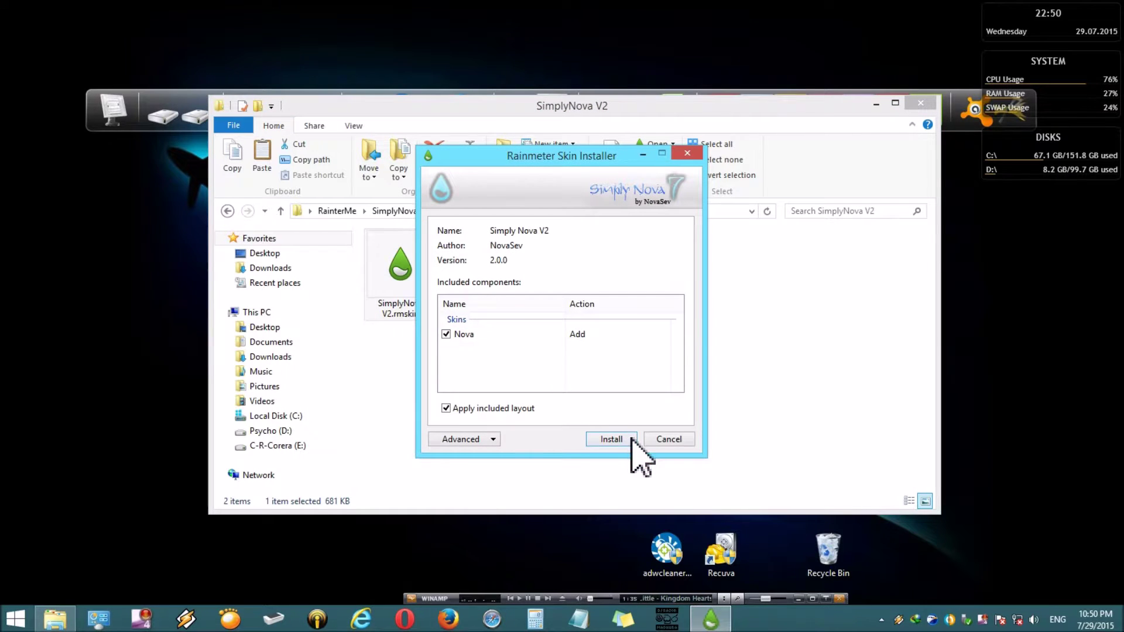
left_click(625, 440)
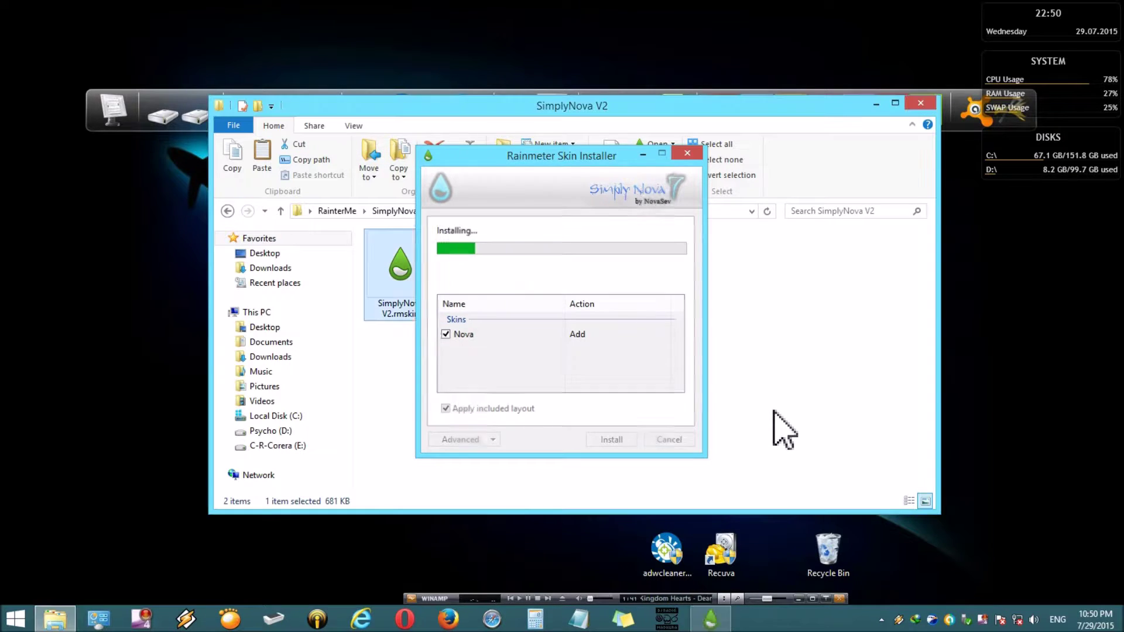
Step: Install the SimplyNova 1.8.9 skin package from the Rain meter other stuff folder, including its skin and layout
left_click(228, 212)
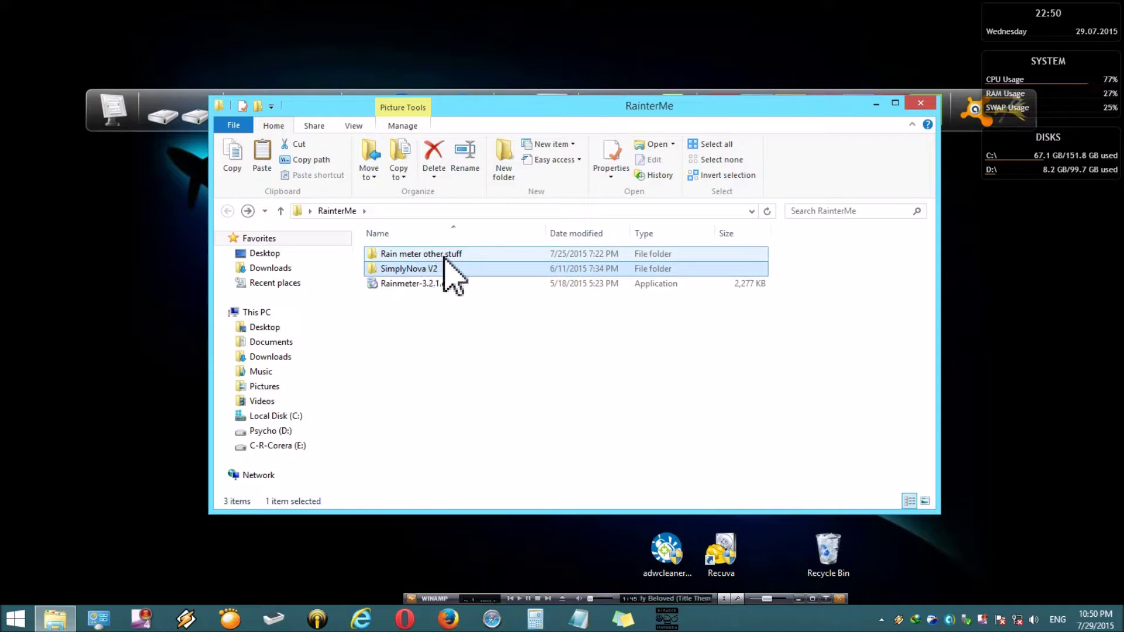
double_click(446, 254)
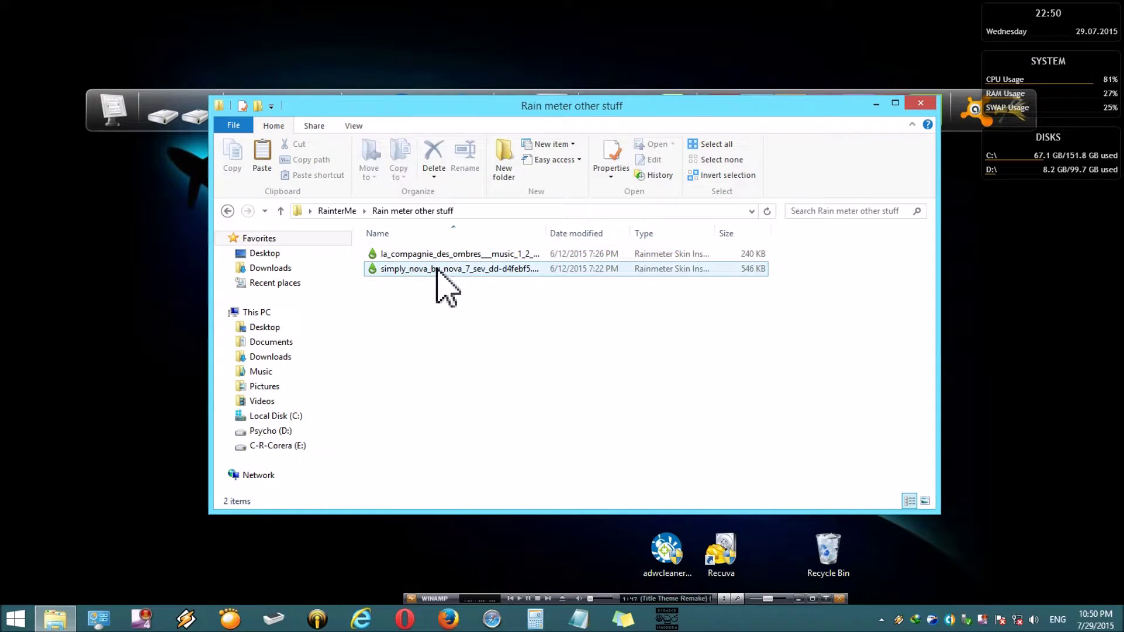
left_click(436, 270)
double_click(437, 269)
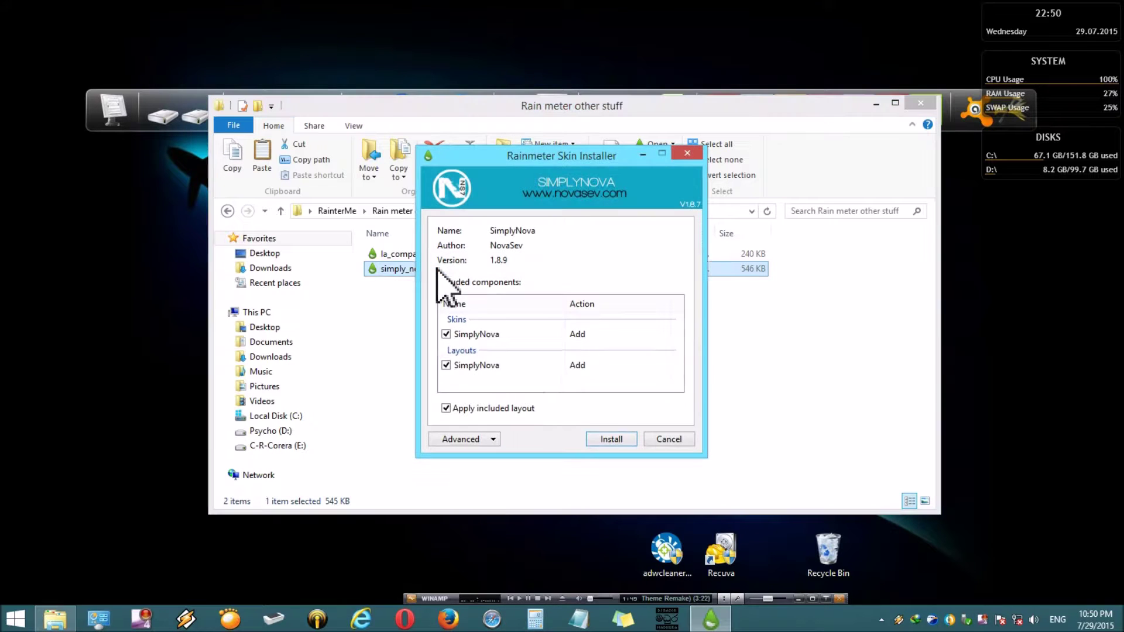
left_click(608, 440)
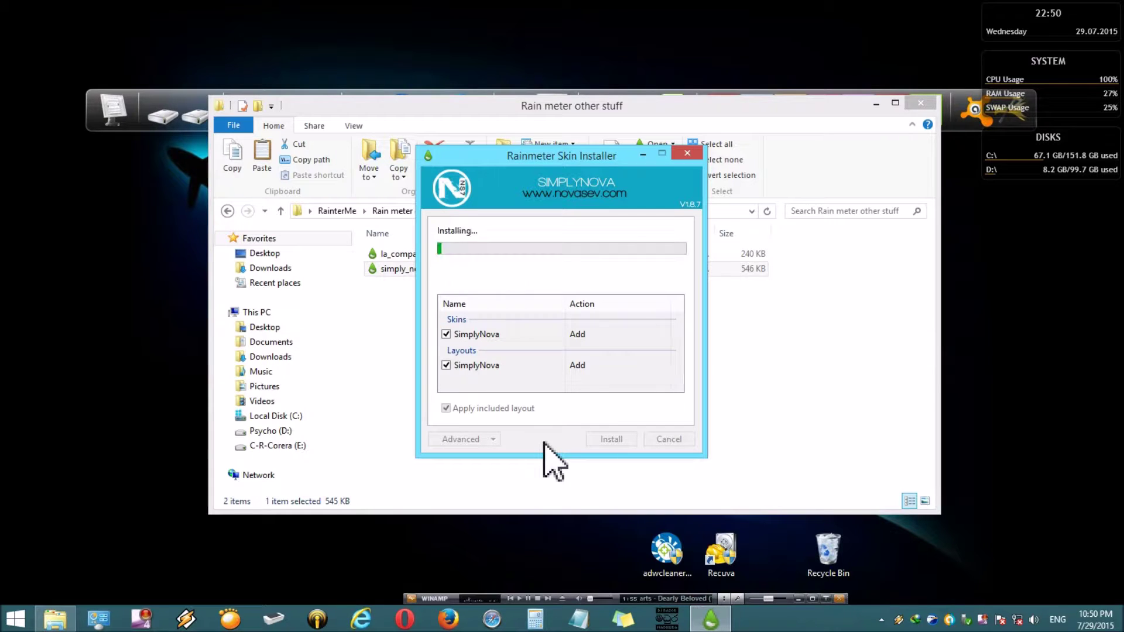
Step: Install the La Compagnie des Ombres - Music skin package with its AudioLevel.dll plugin, then close the folder window
double_click(426, 255)
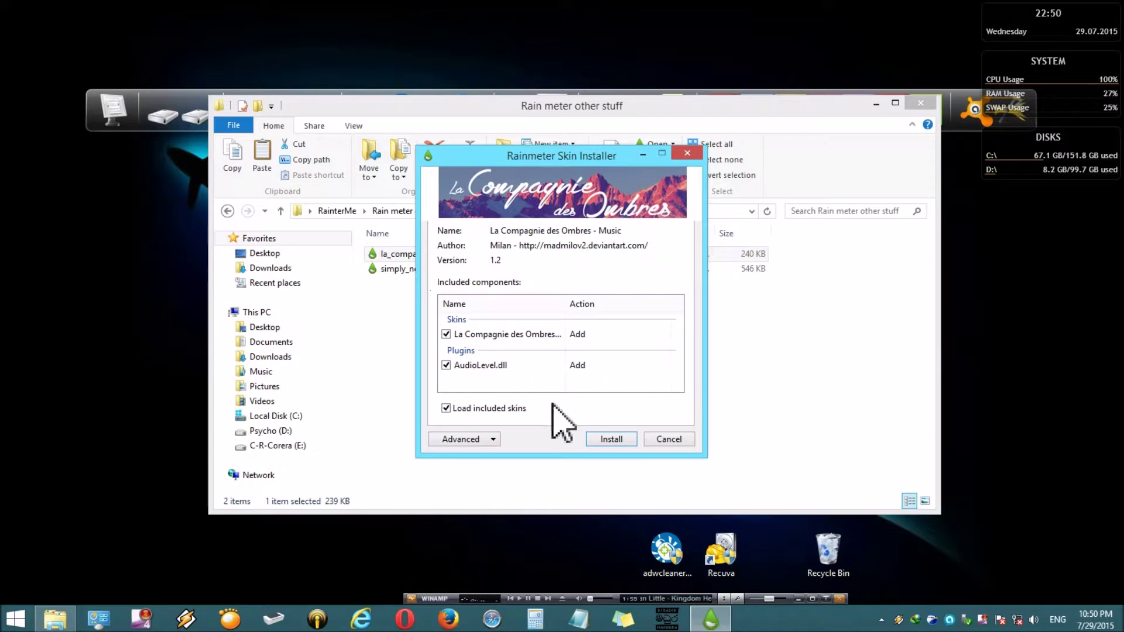
left_click(610, 440)
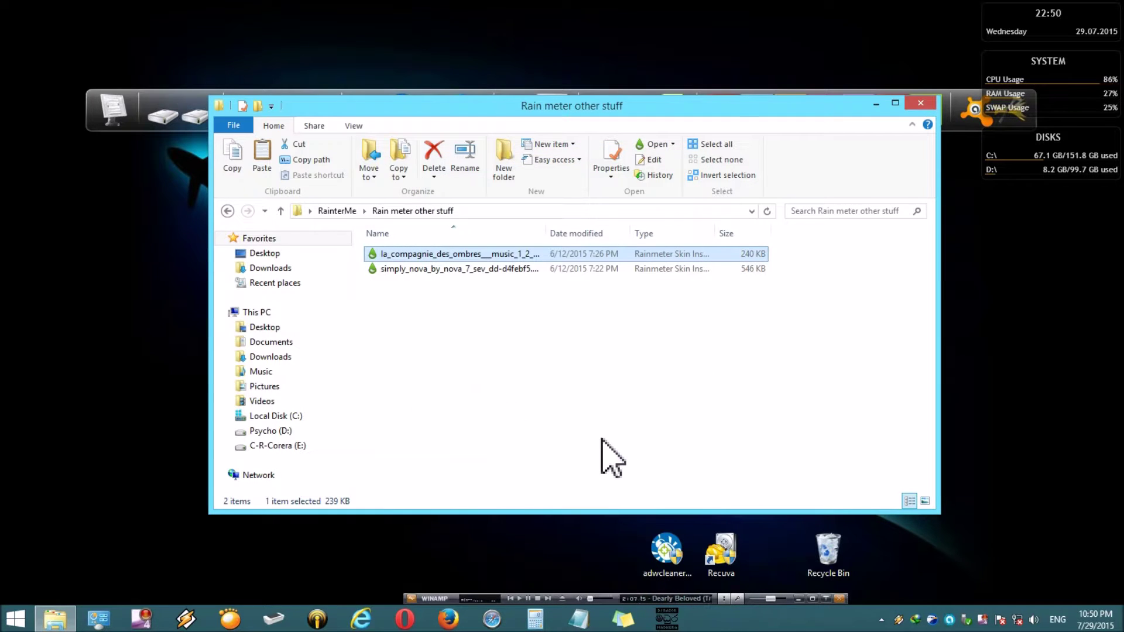
left_click(227, 210)
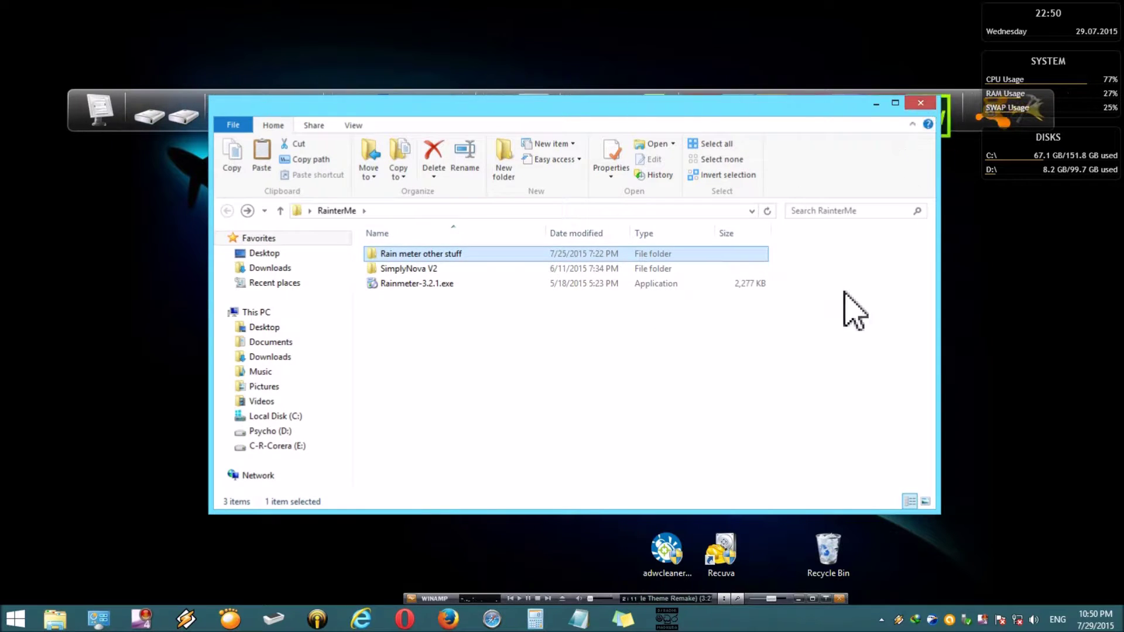
left_click(920, 102)
right_click(796, 188)
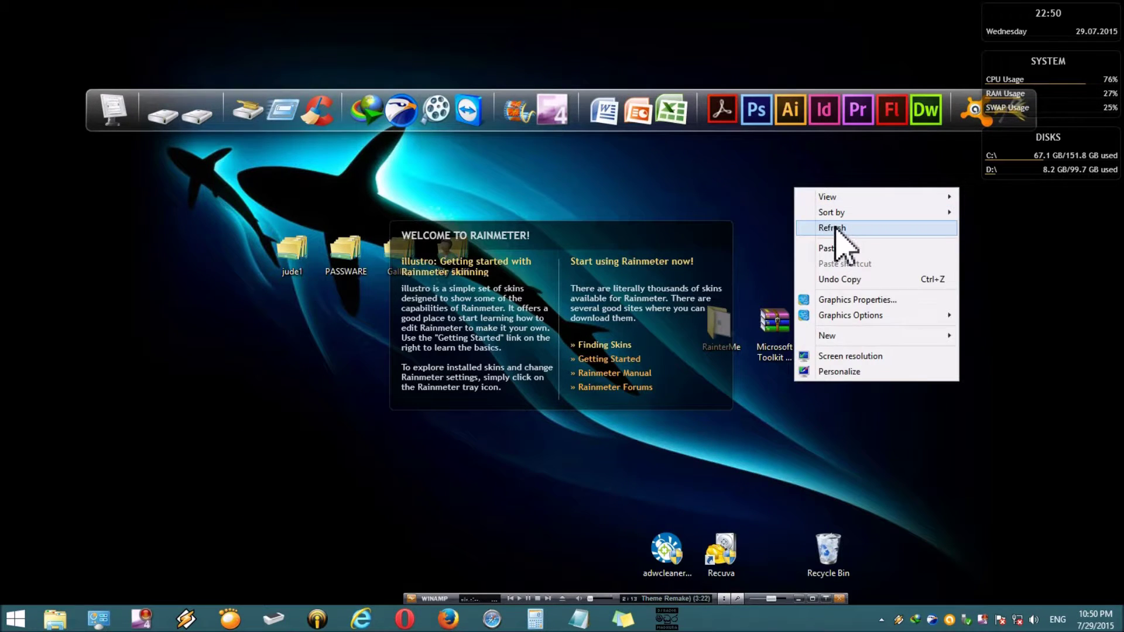
left_click(836, 229)
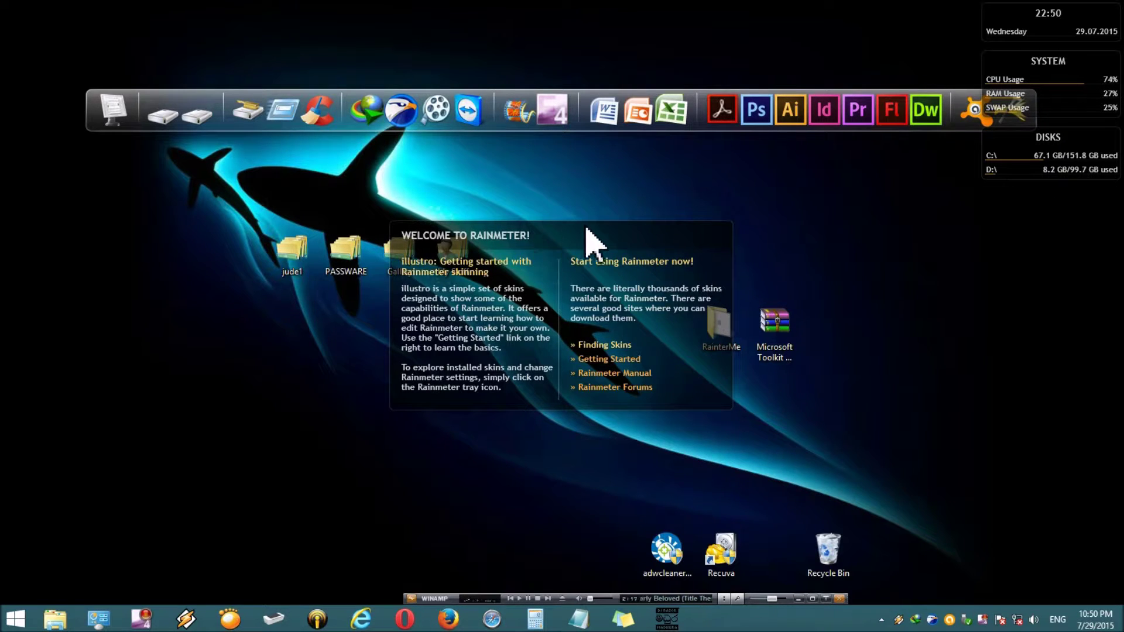
Step: Unload the default illustro Welcome, Disks, System and Clock skins from the desktop
right_click(645, 241)
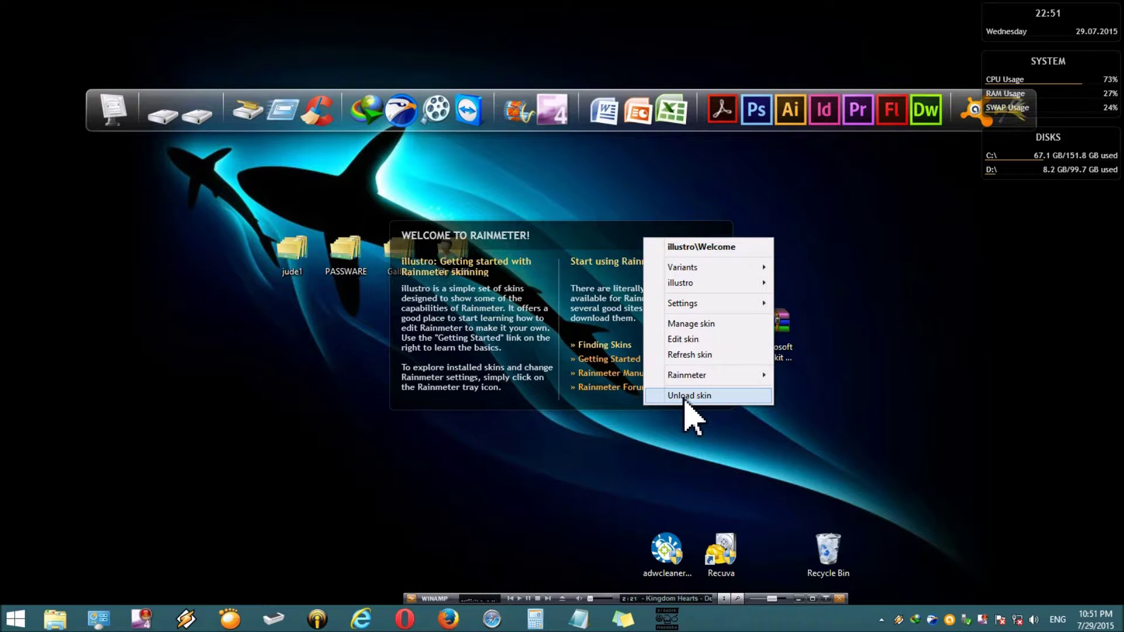
left_click(685, 395)
right_click(1016, 137)
left_click(1057, 292)
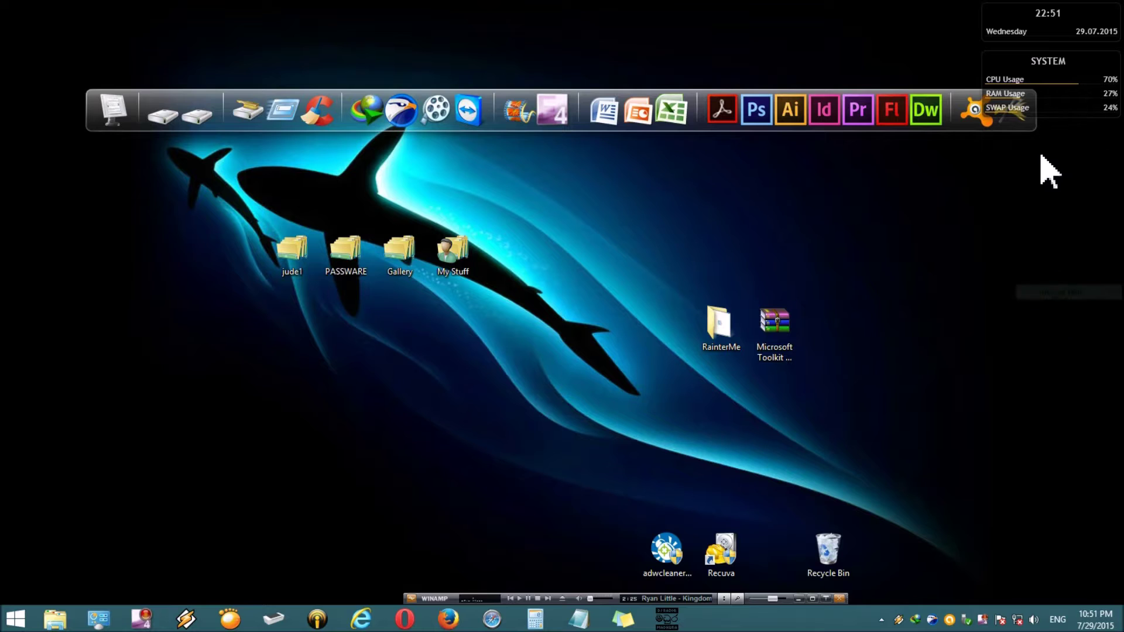
right_click(1047, 93)
left_click(1070, 249)
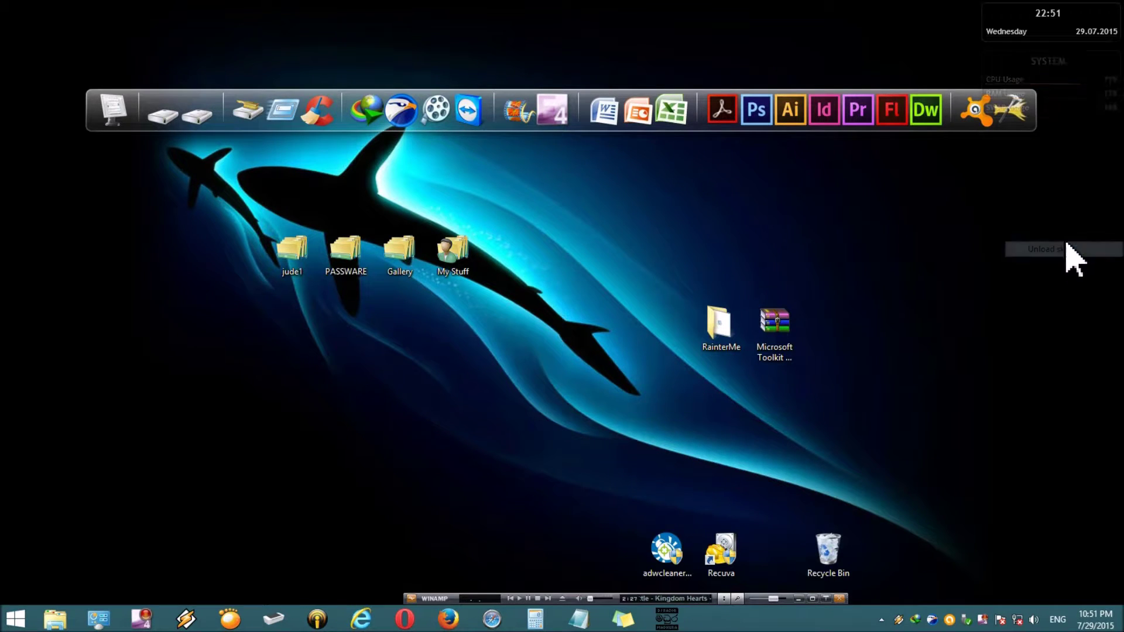
right_click(1061, 33)
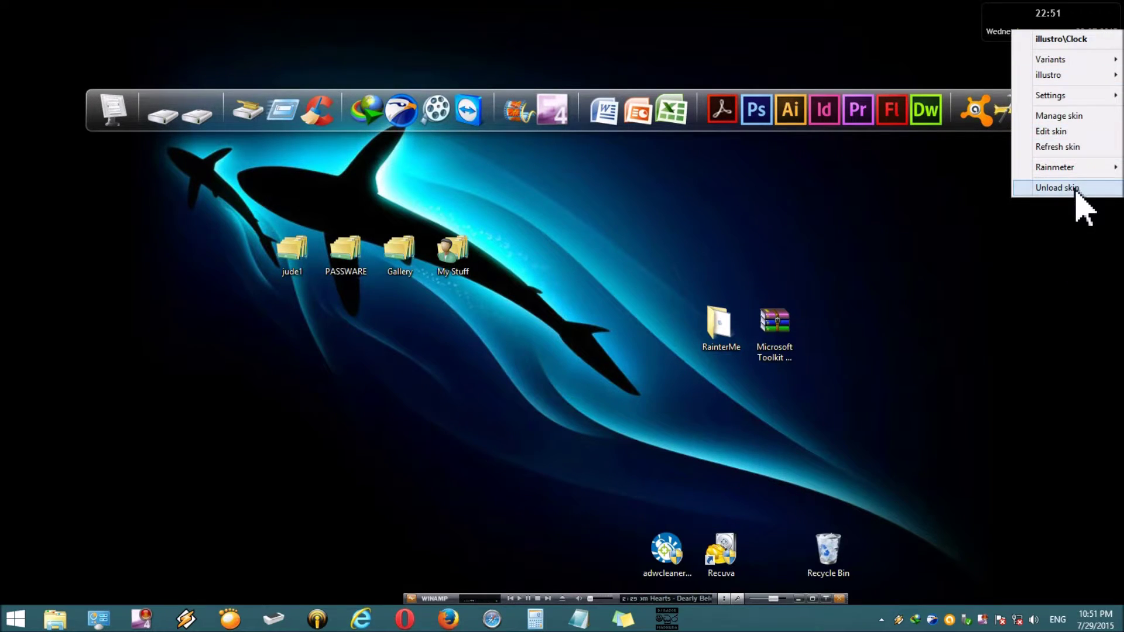
left_click(1075, 189)
right_click(924, 206)
left_click(948, 240)
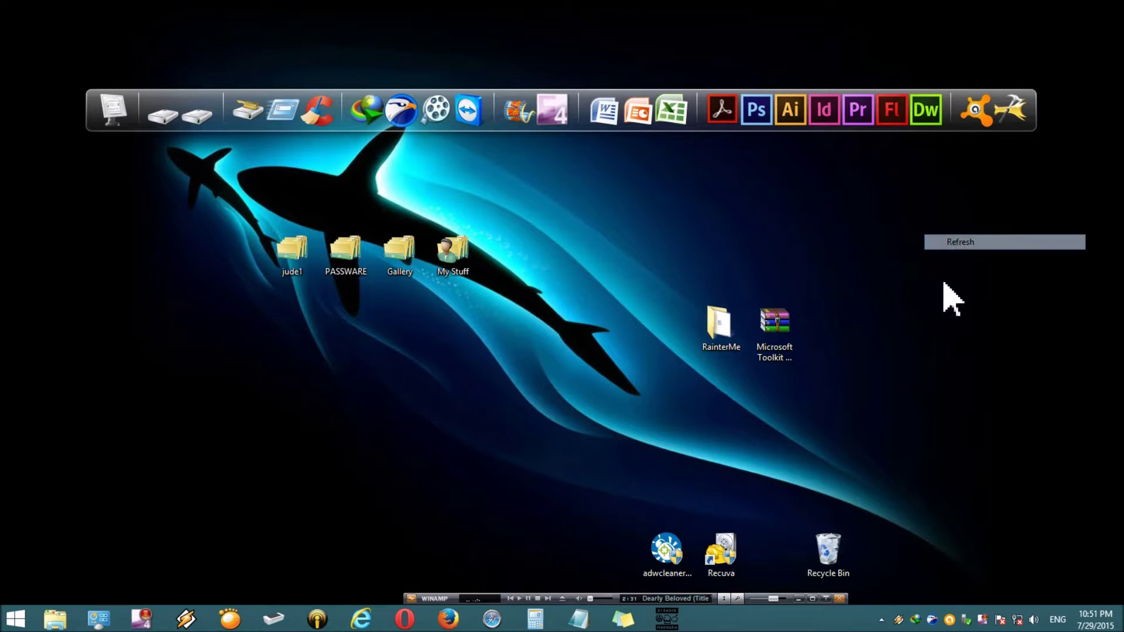
Step: Open Rainmeter's skin manager, refresh all skins and expand the SimplyNova skin folder
left_click(881, 620)
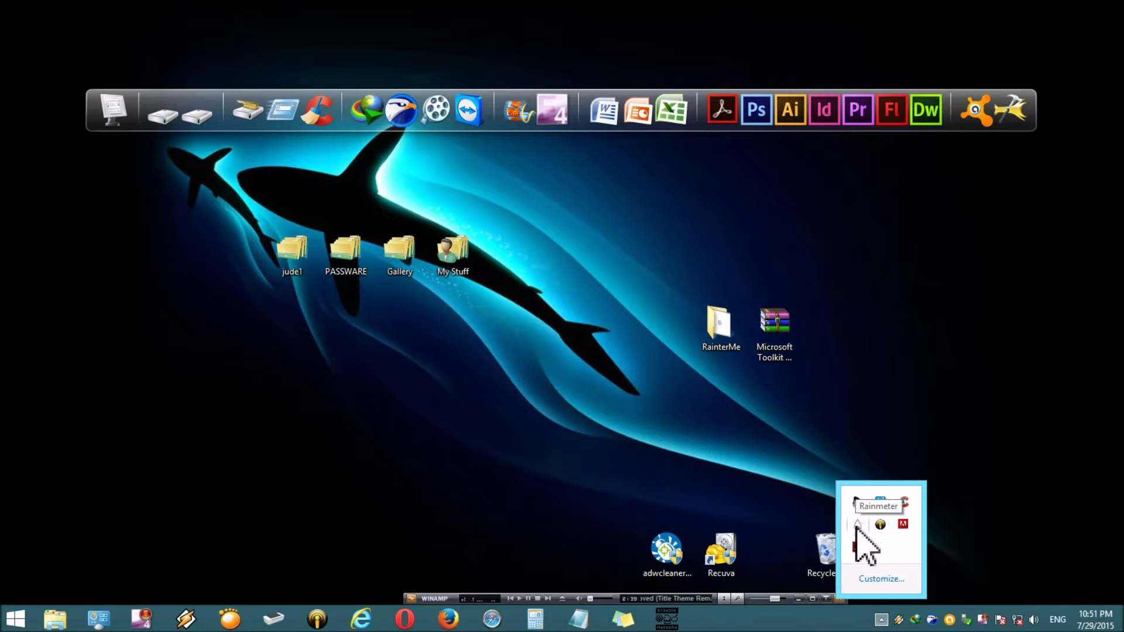
left_click(857, 525)
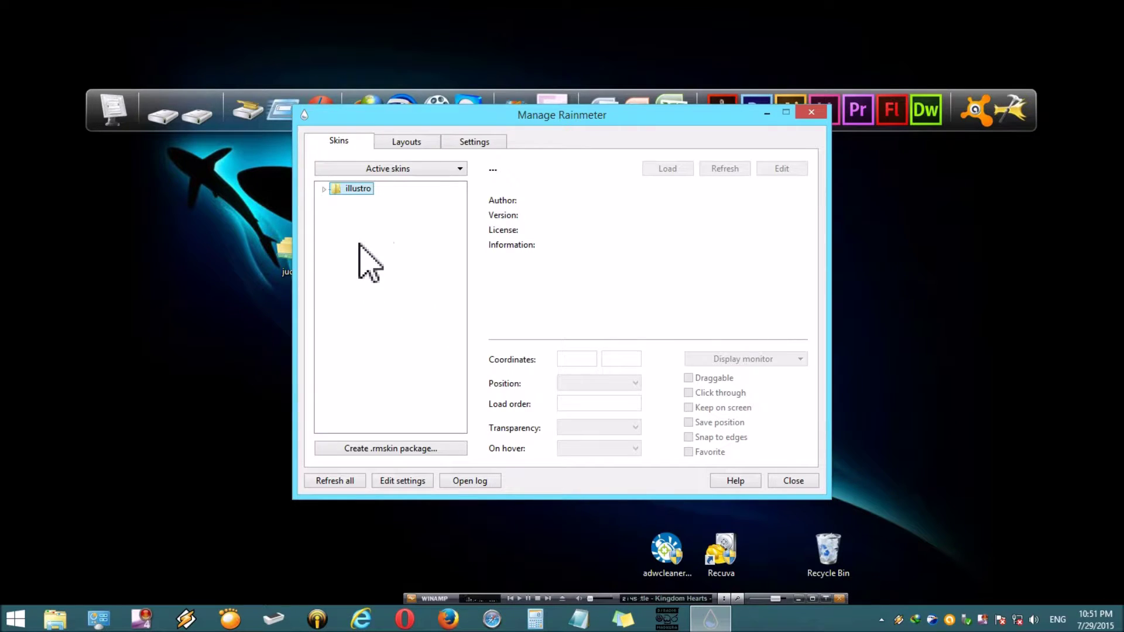
left_click_drag(578, 121, 644, 121)
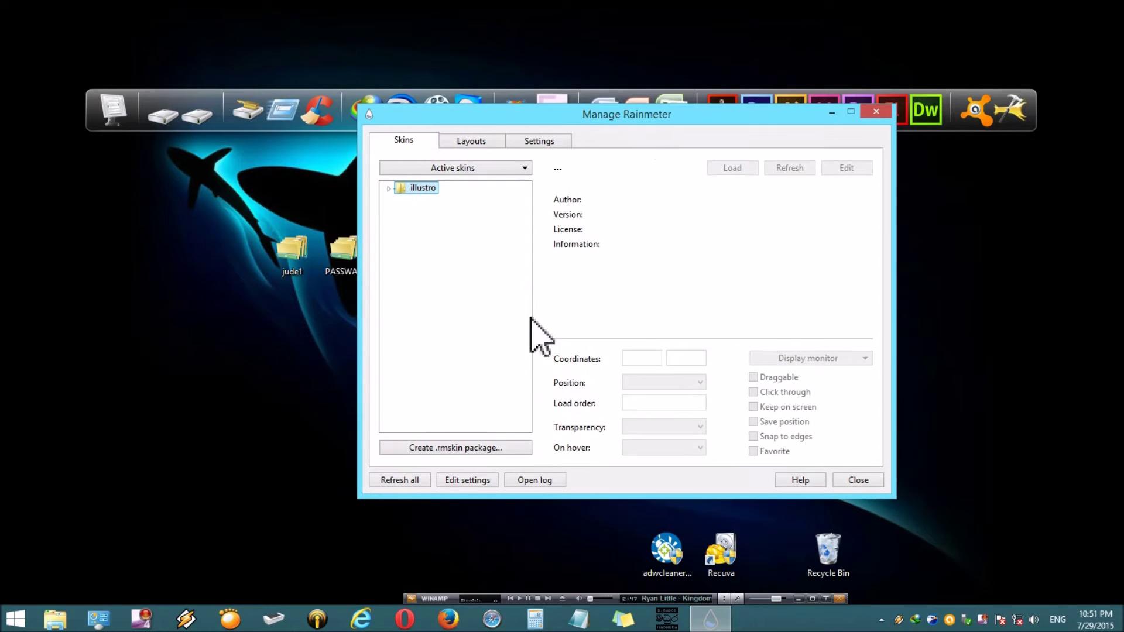
left_click(400, 481)
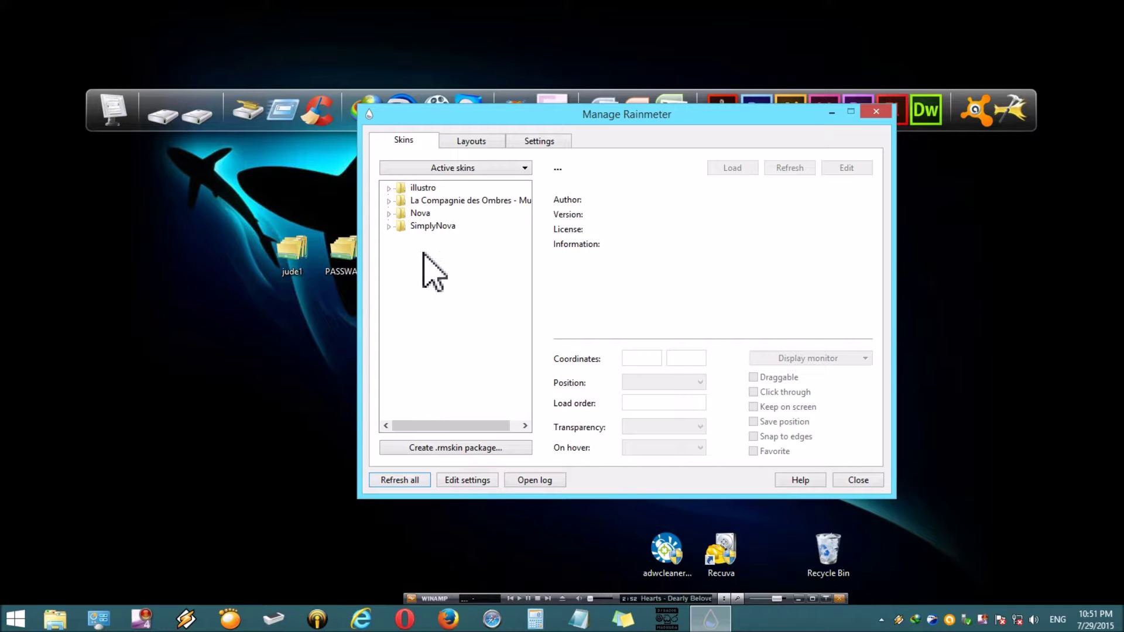
left_click(389, 226)
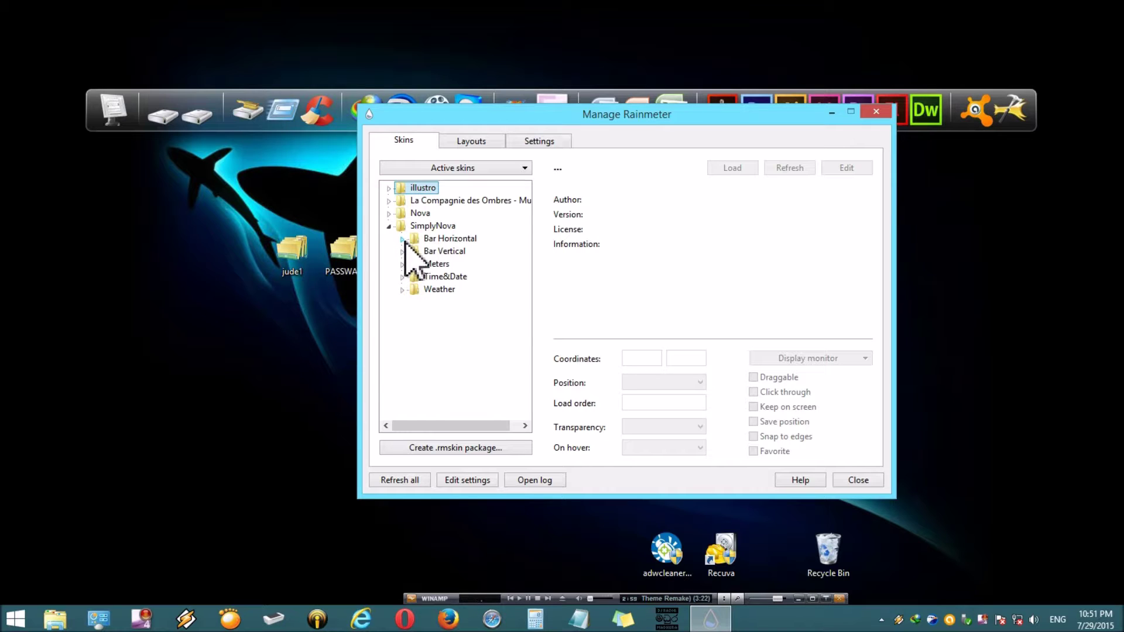
Step: Try out SimplyNova's Bar Horizontal skin on the desktop and unload it
left_click(402, 239)
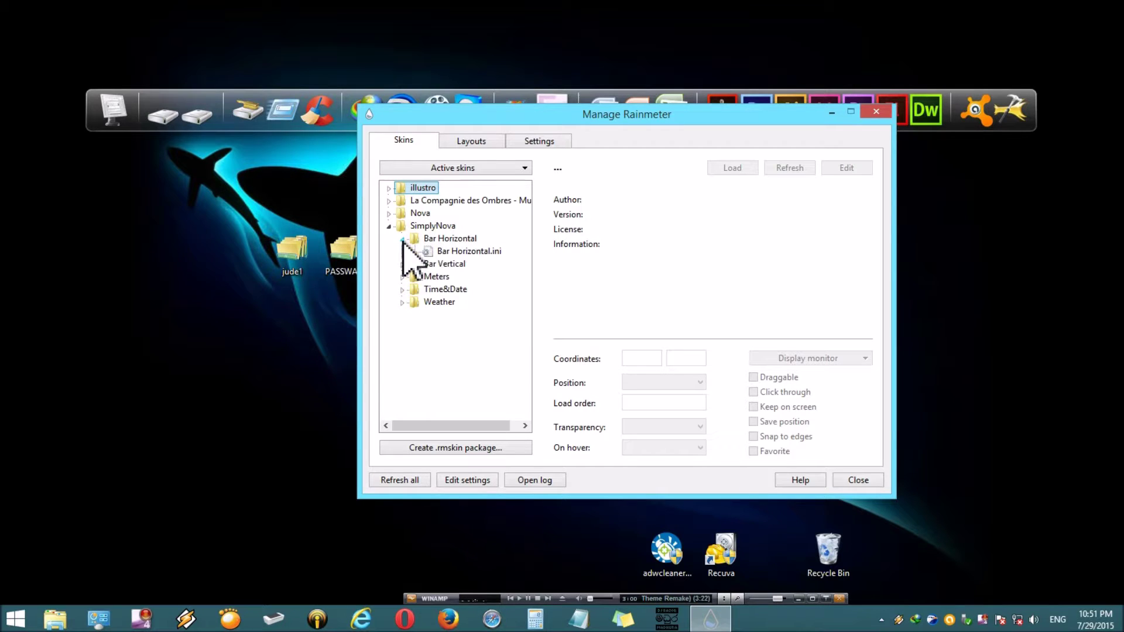
left_click(471, 251)
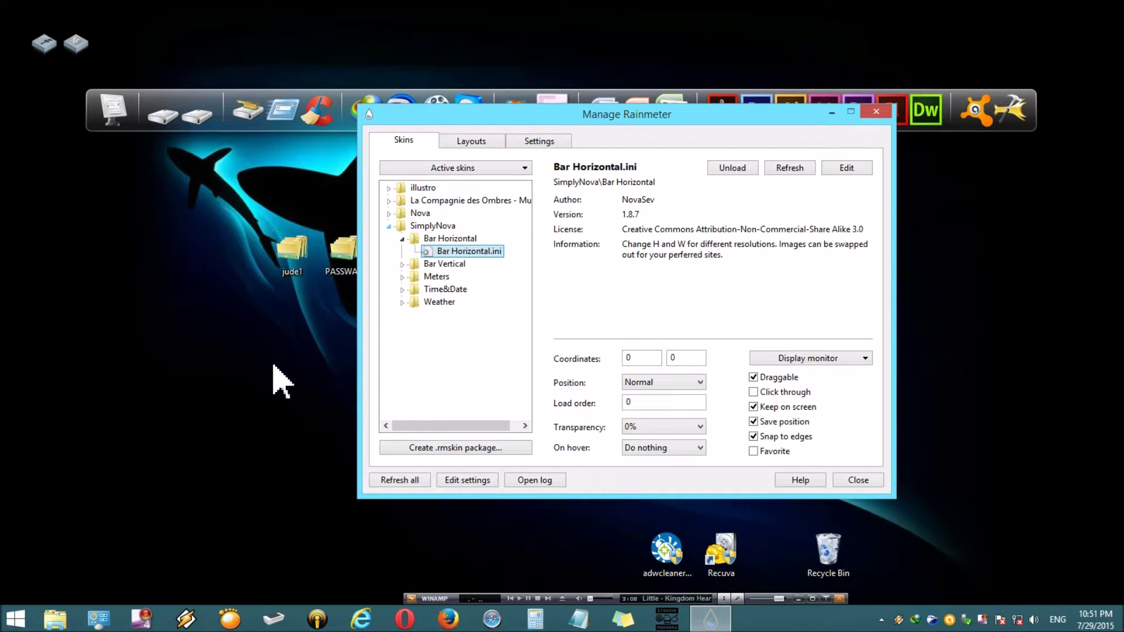
double_click(456, 252)
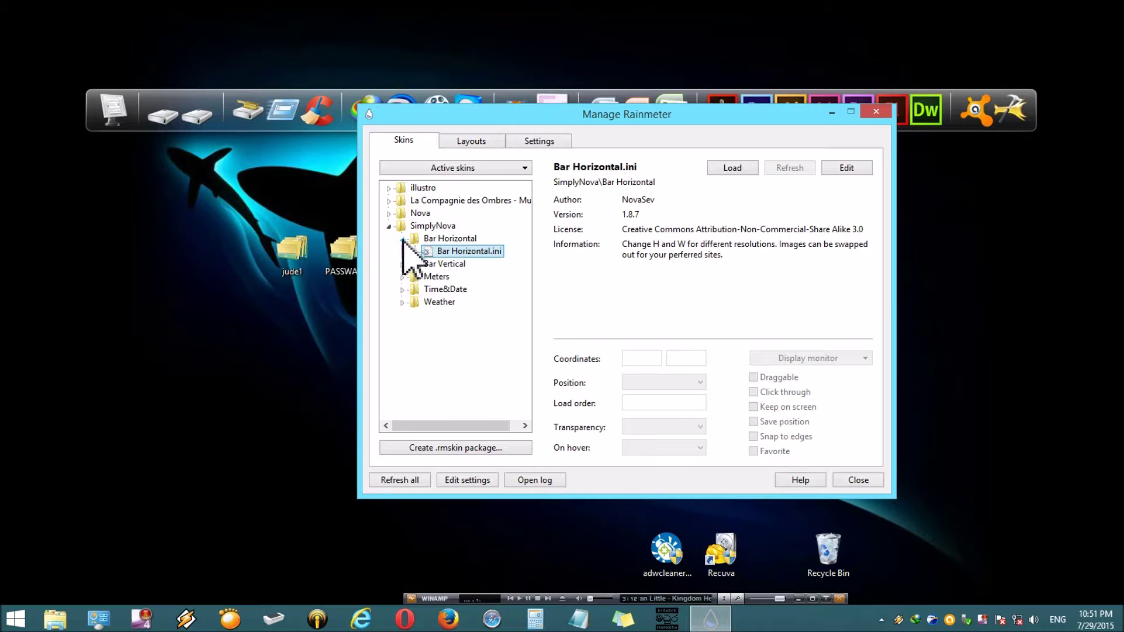
left_click(402, 239)
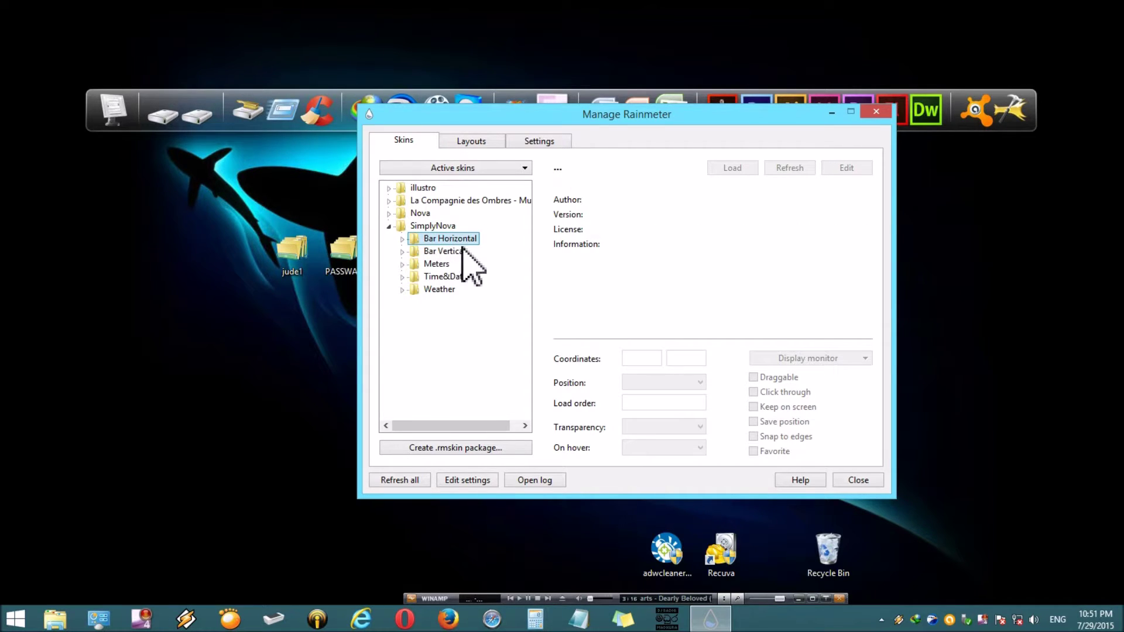
Step: Load SimplyNova's Disks and Misc meters, placing Disks on the desktop's left edge at about 0, 710 and Misc above it at about 0, 601
left_click(402, 265)
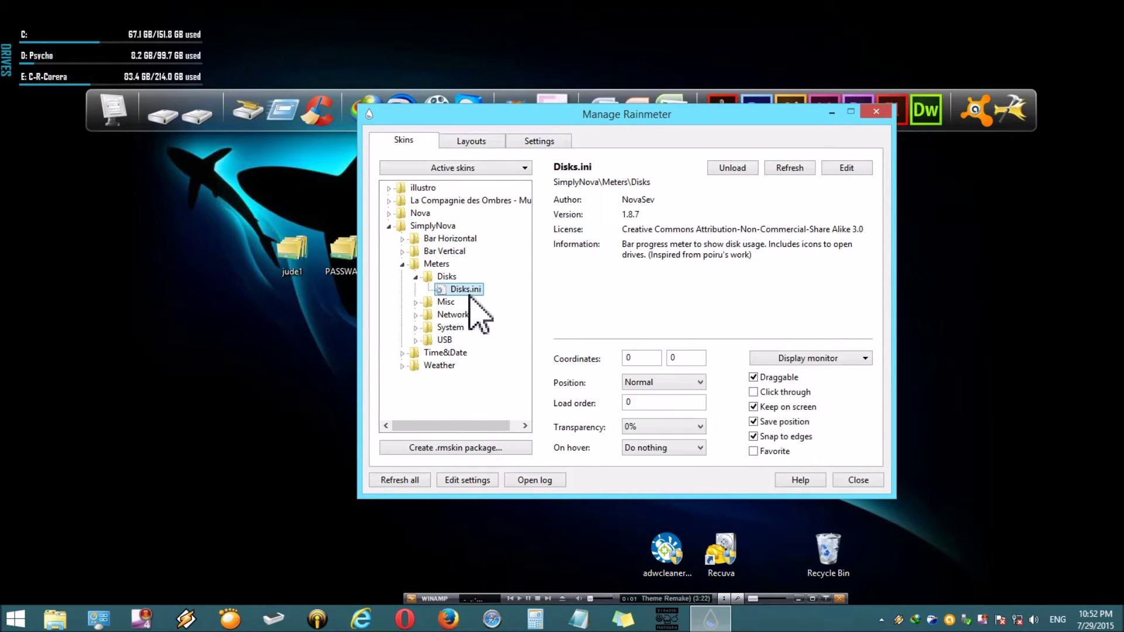
left_click_drag(9, 65, 10, 601)
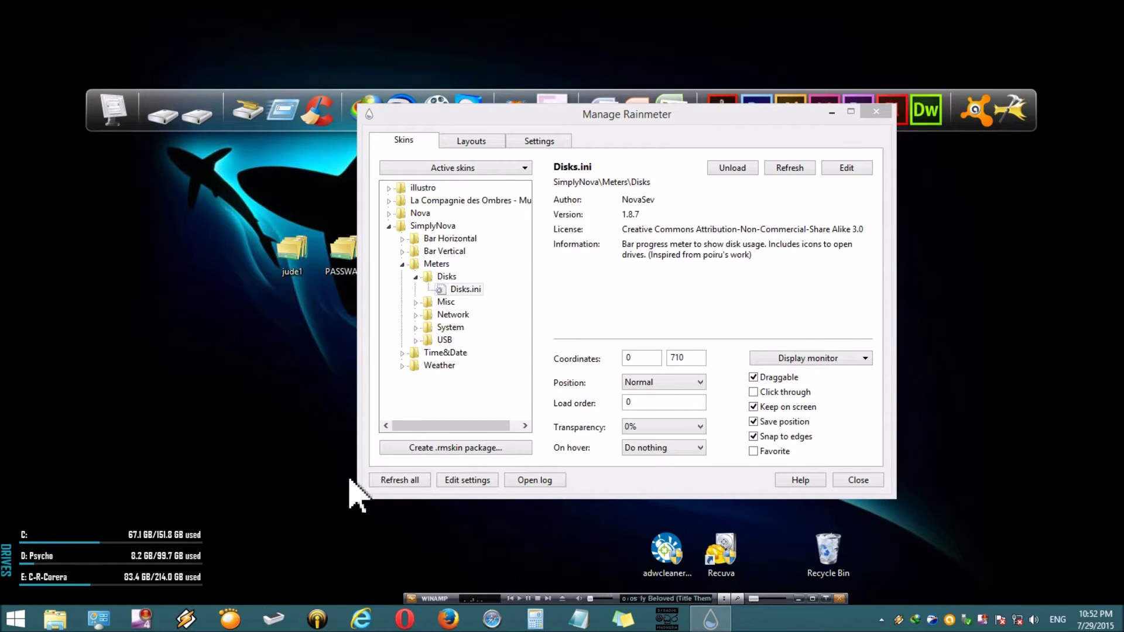
left_click(416, 302)
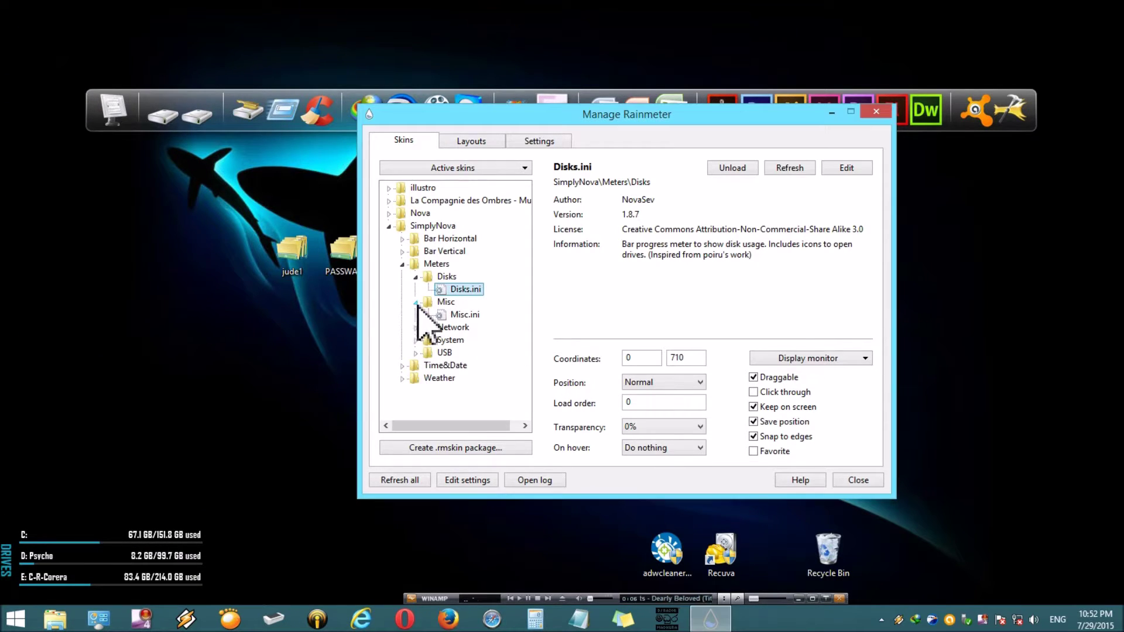
left_click(454, 316)
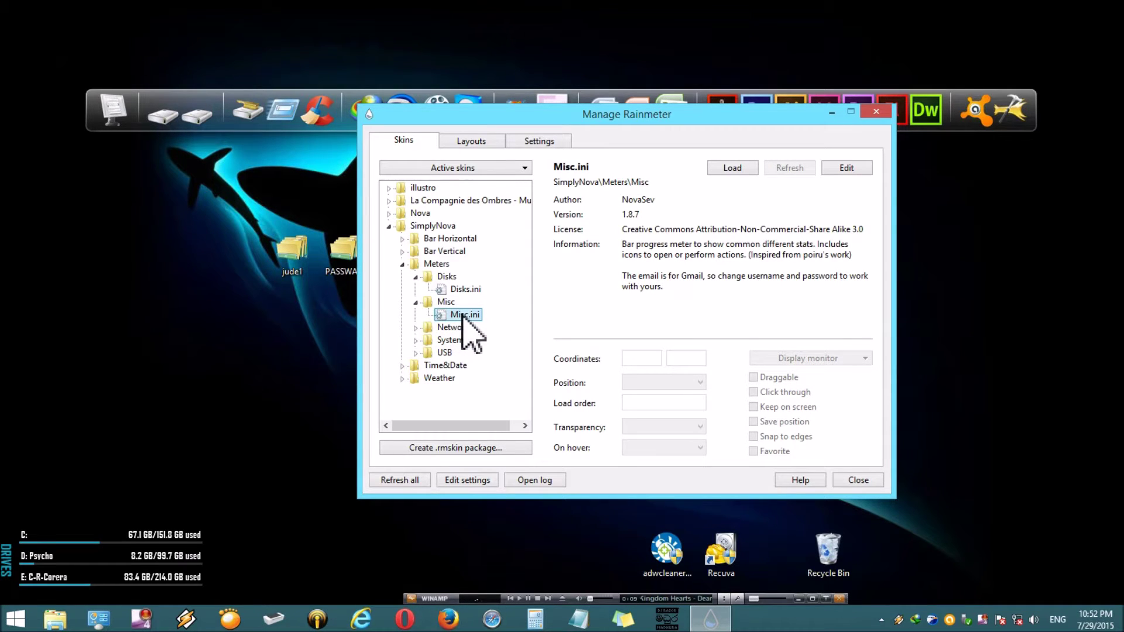
double_click(465, 316)
left_click(9, 66)
left_click_drag(9, 66, 2, 495)
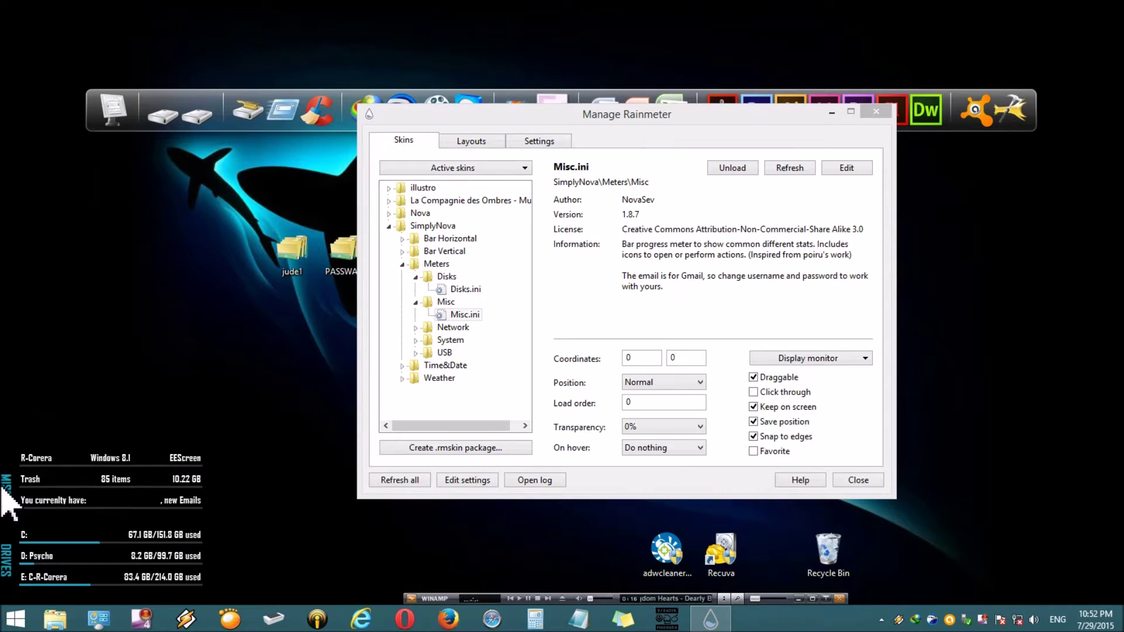
Step: Load SimplyNova's Network and System meters and stack them above Misc at about 0, 508 and 0, 404
left_click(416, 328)
double_click(472, 339)
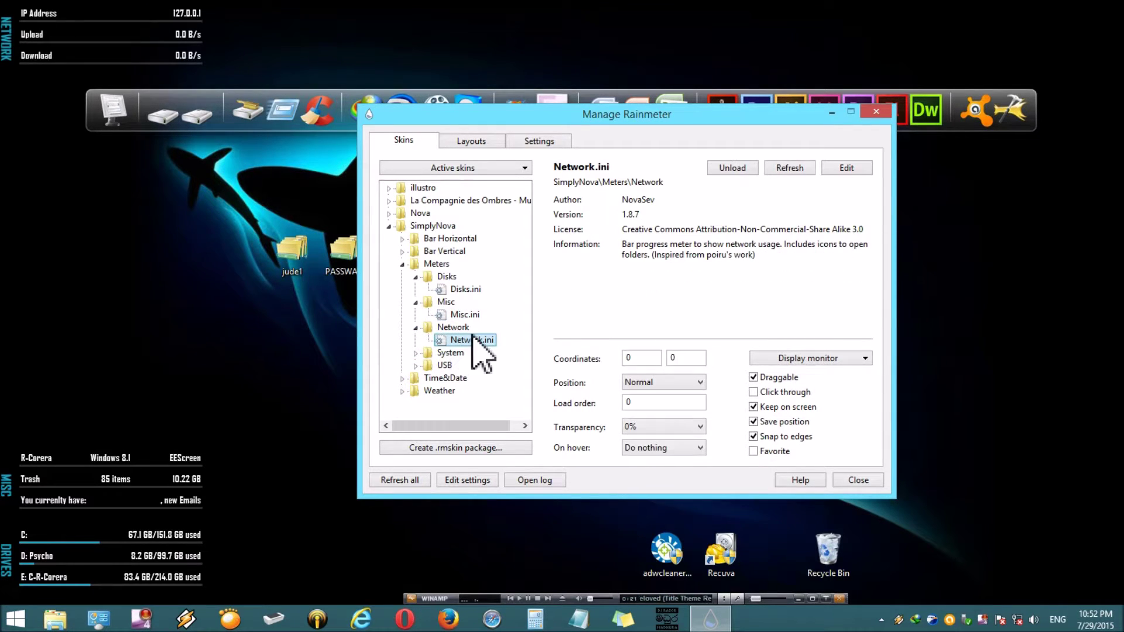
left_click(3, 52)
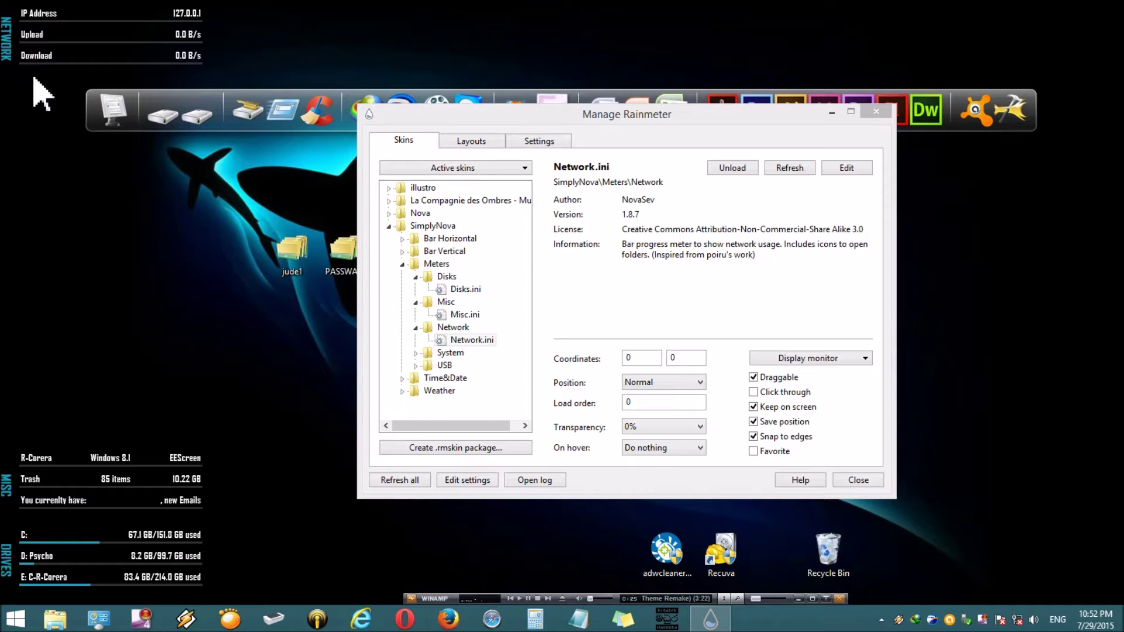
left_click_drag(6, 42, 3, 400)
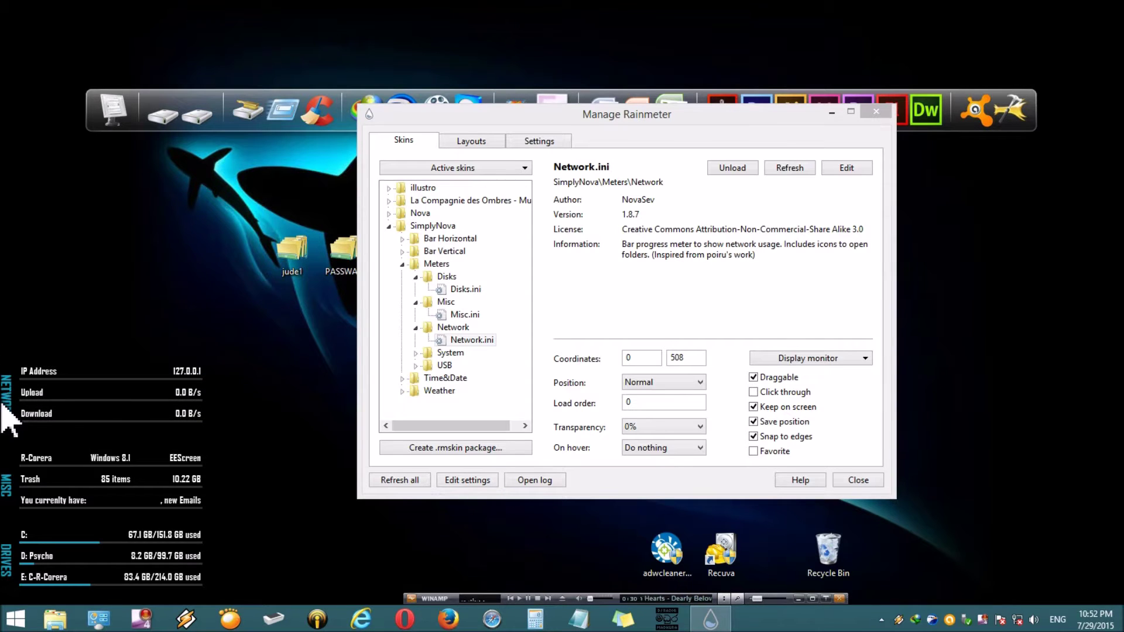
left_click(416, 354)
double_click(468, 365)
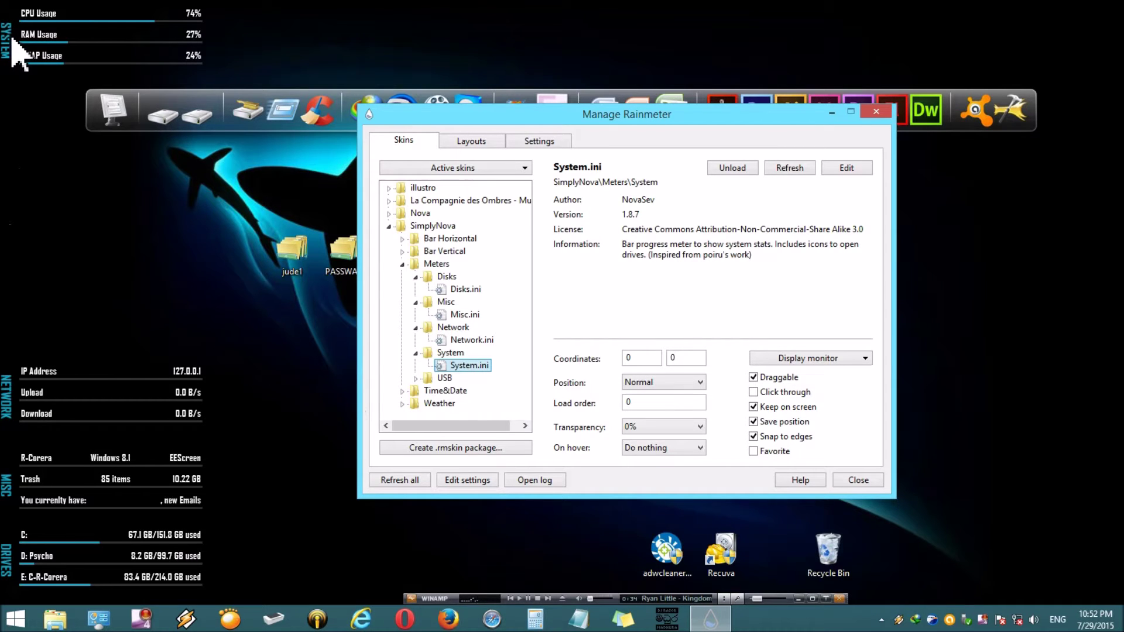
left_click_drag(12, 44, 2, 325)
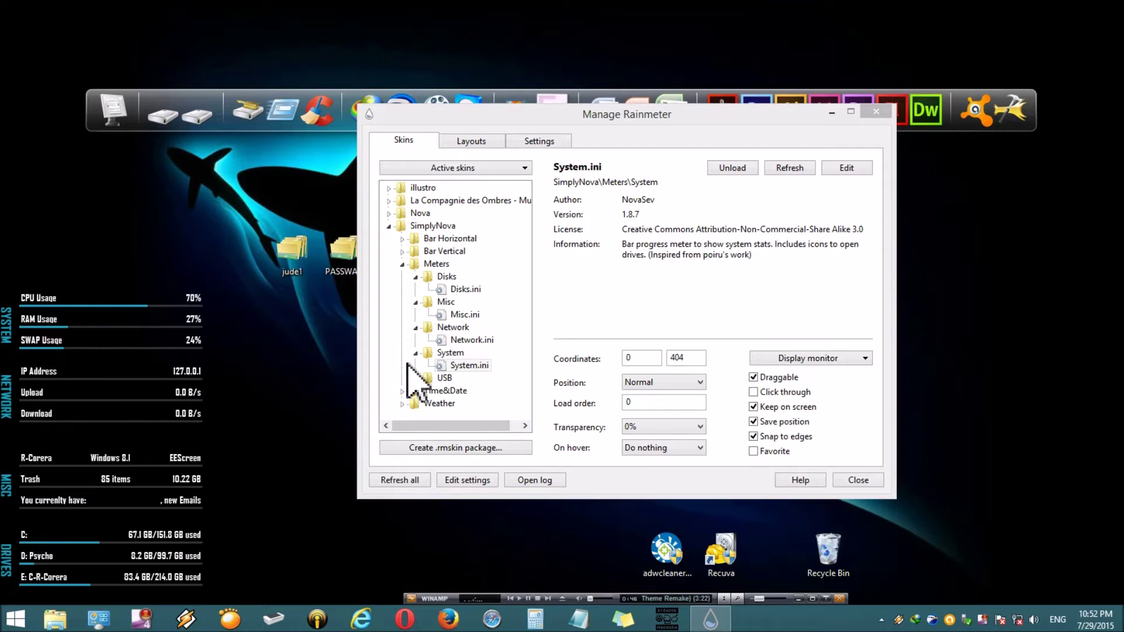
Step: Enable Click through for the Misc, Network and System meters and refresh the System skin
left_click(402, 264)
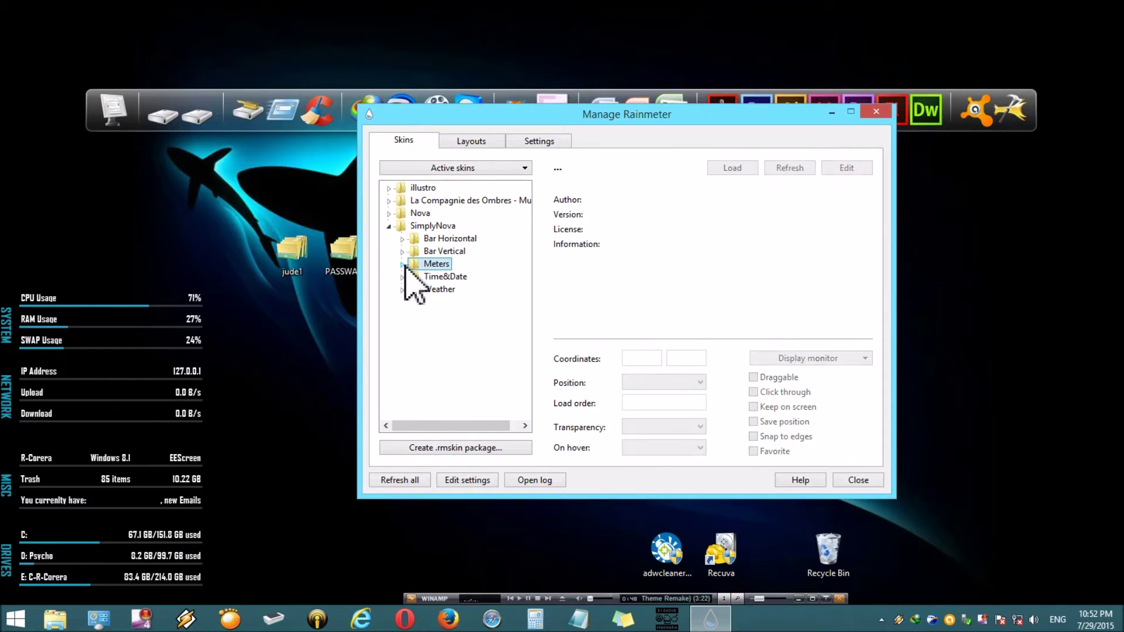
left_click(403, 264)
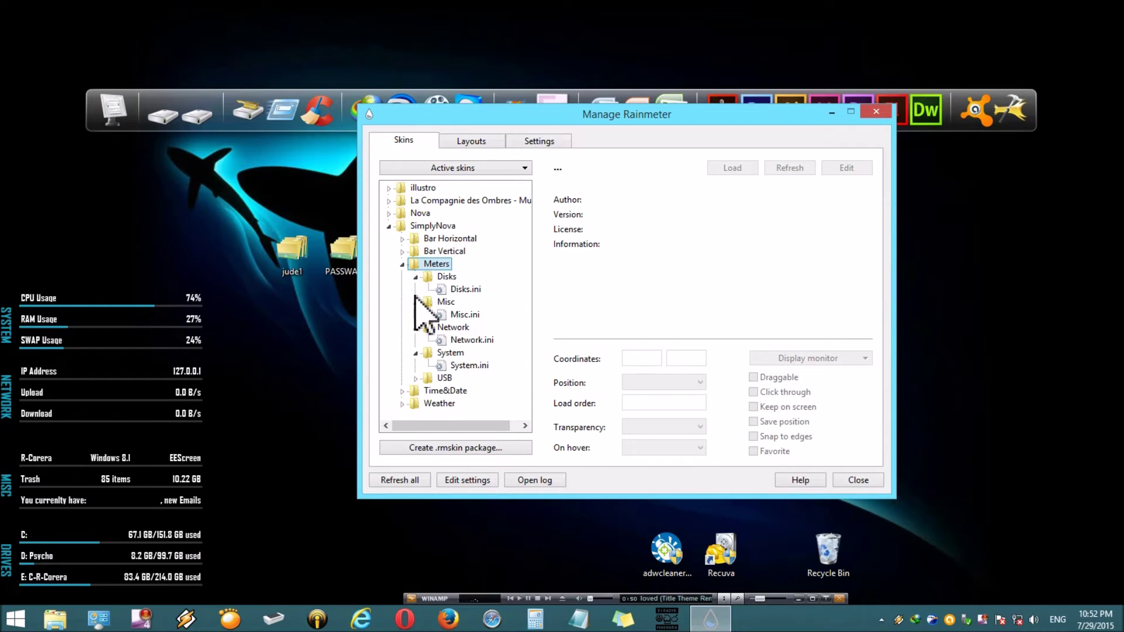
left_click(460, 289)
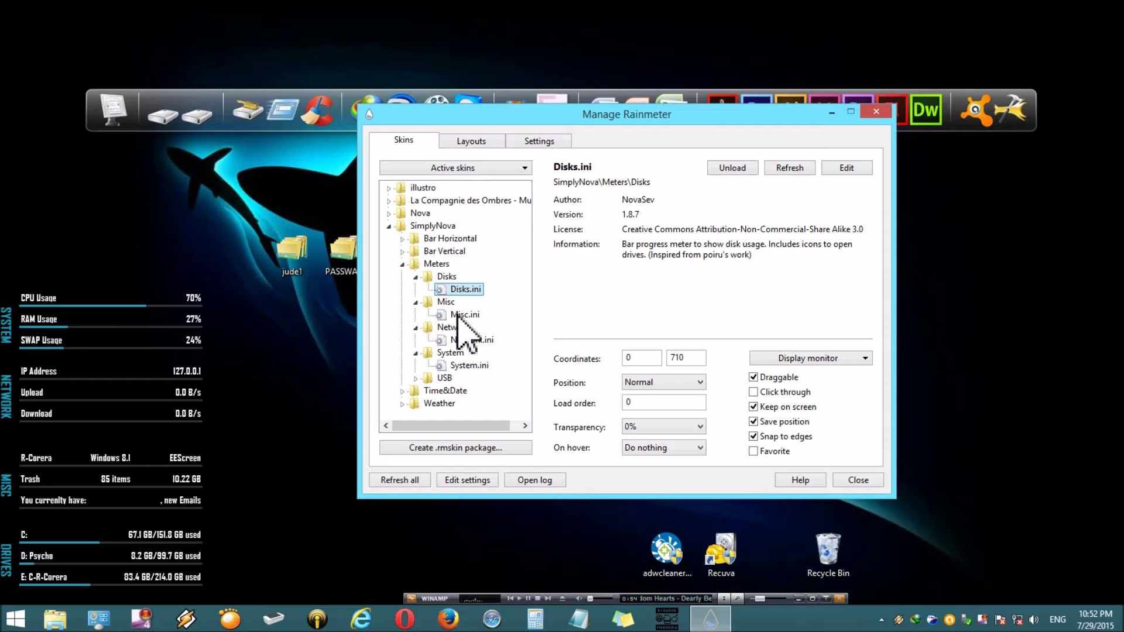
left_click(459, 315)
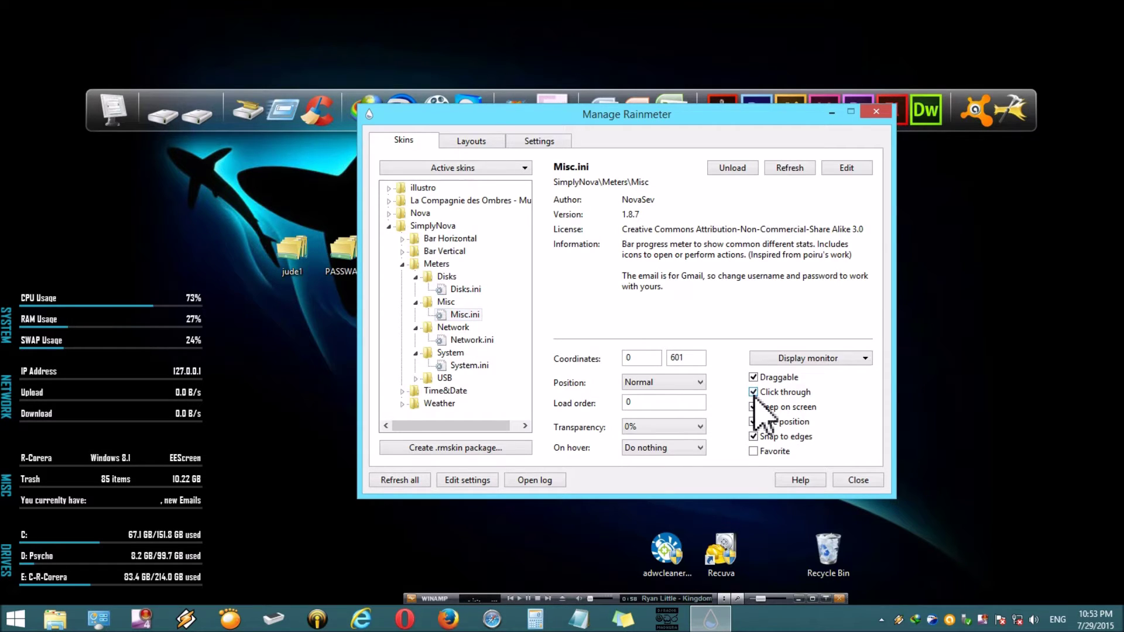
left_click(471, 340)
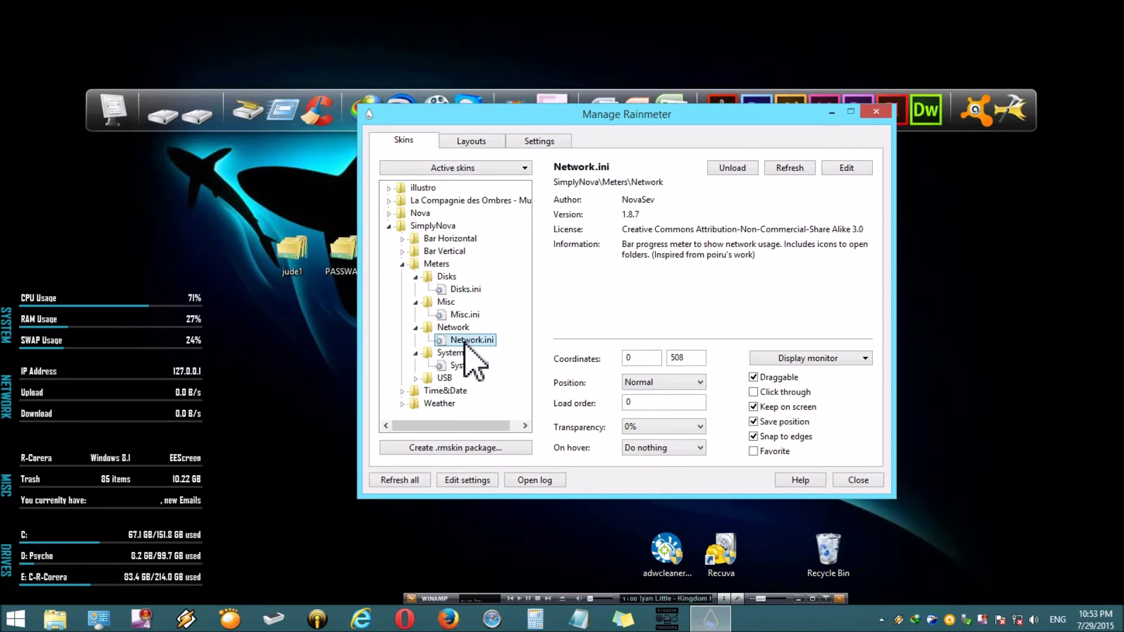
left_click(753, 392)
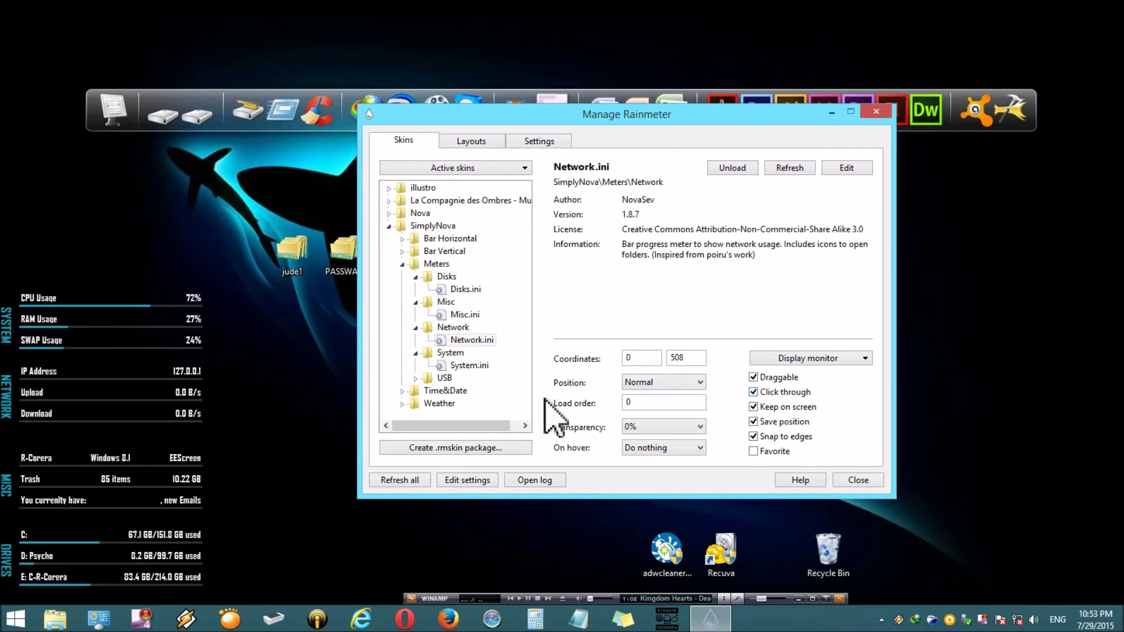
left_click(459, 366)
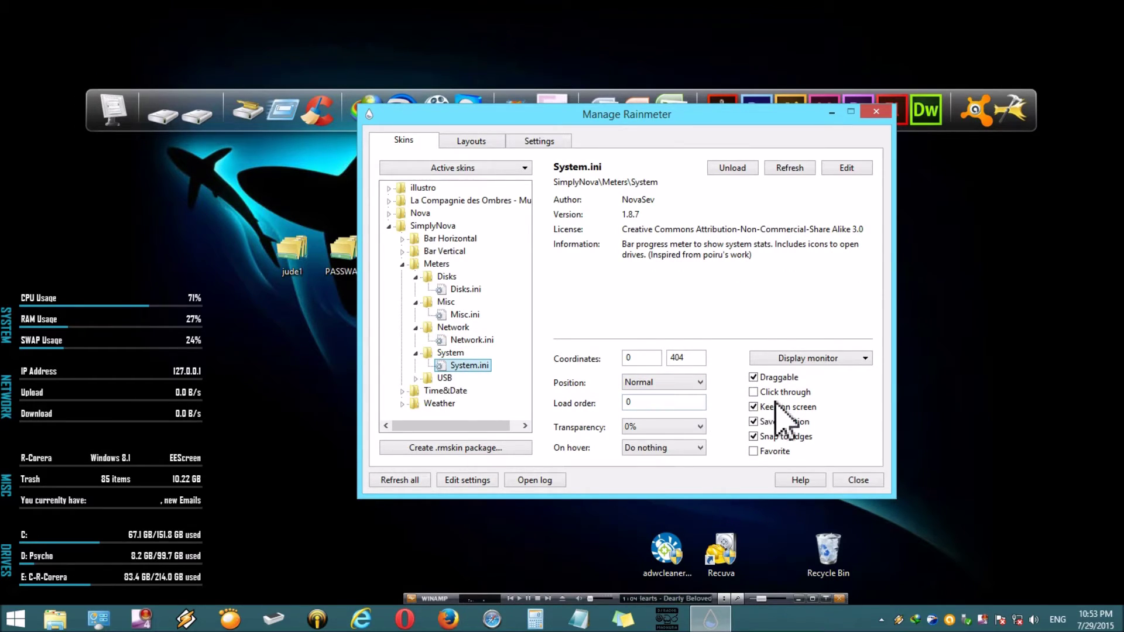
left_click(754, 392)
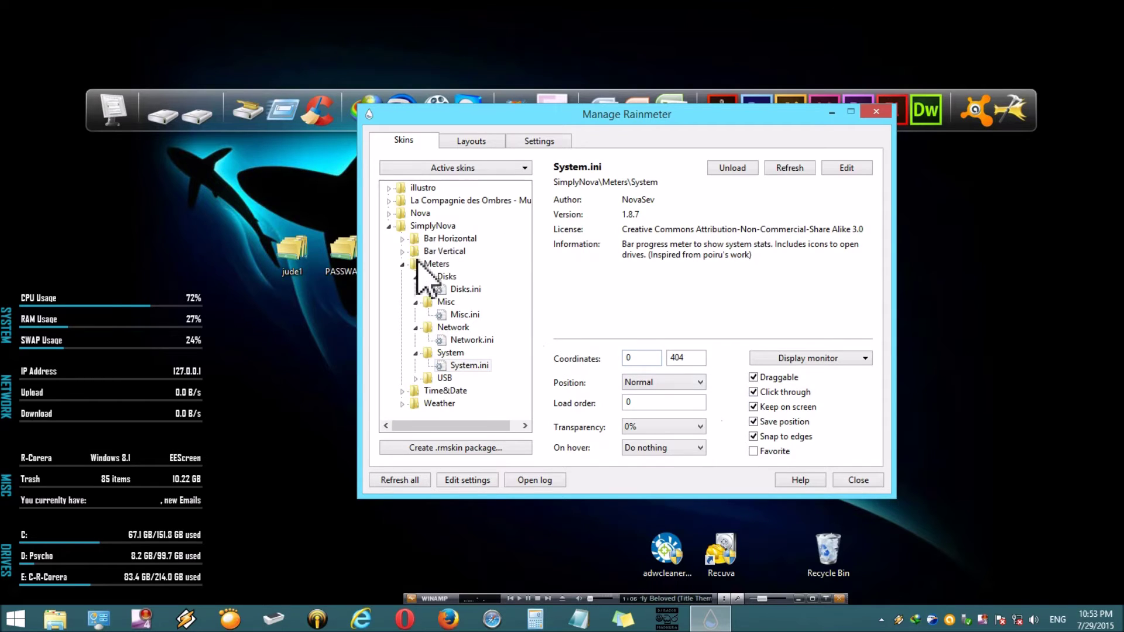
left_click(772, 168)
Step: Load SimplyNova's Time&Date skin and move it to the desktop's upper-right corner, at about 1266, 0
left_click(401, 226)
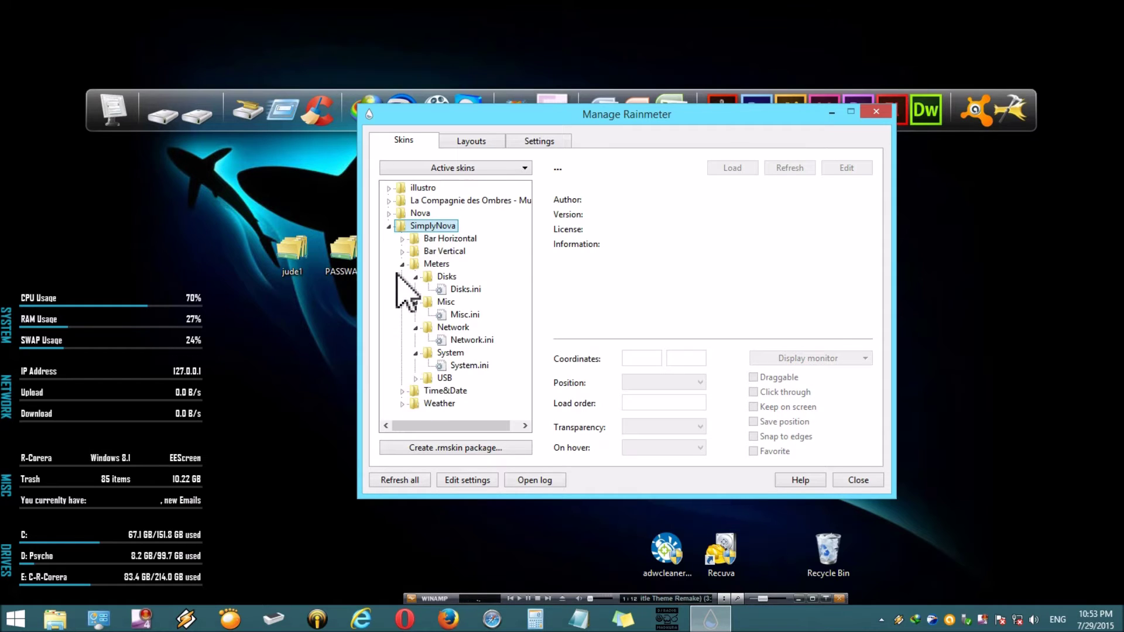
left_click(402, 264)
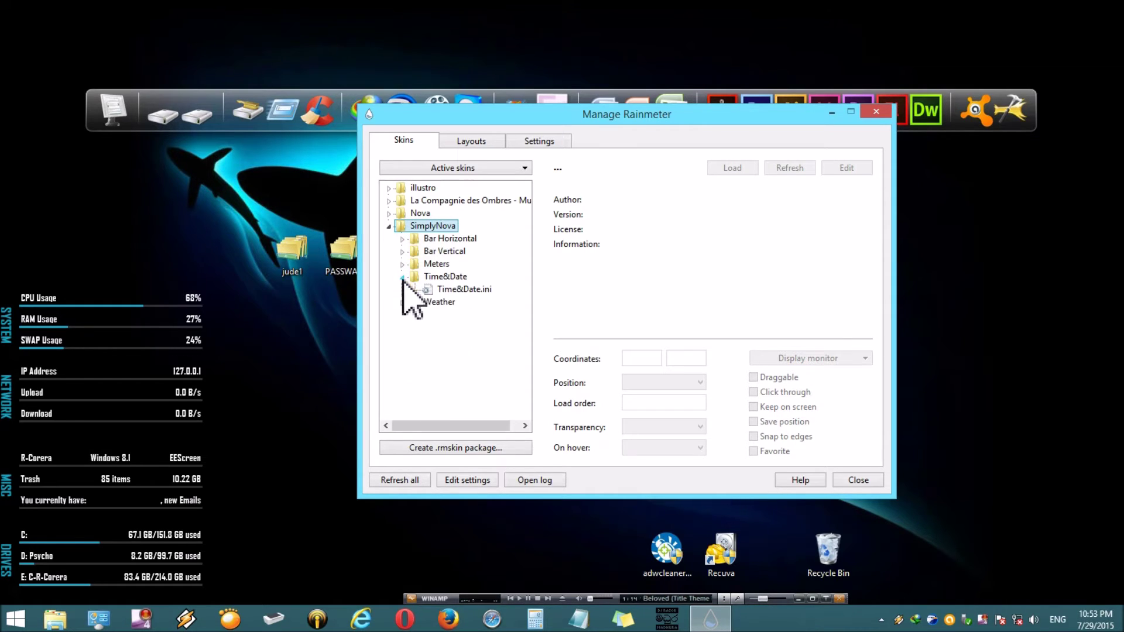
double_click(464, 289)
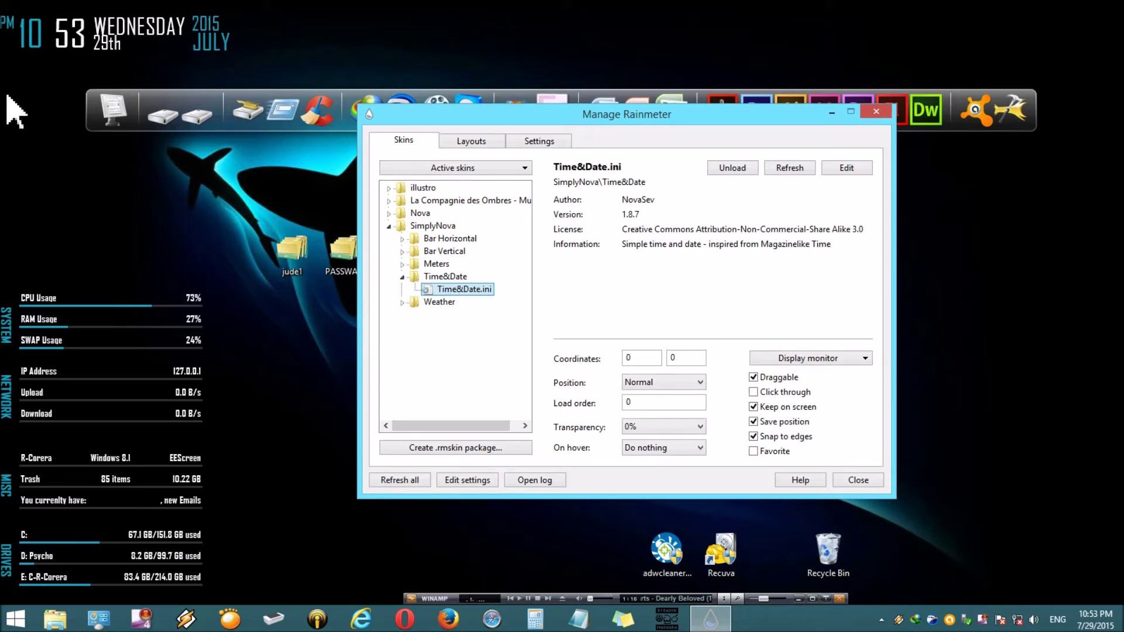
left_click_drag(105, 33, 1057, 28)
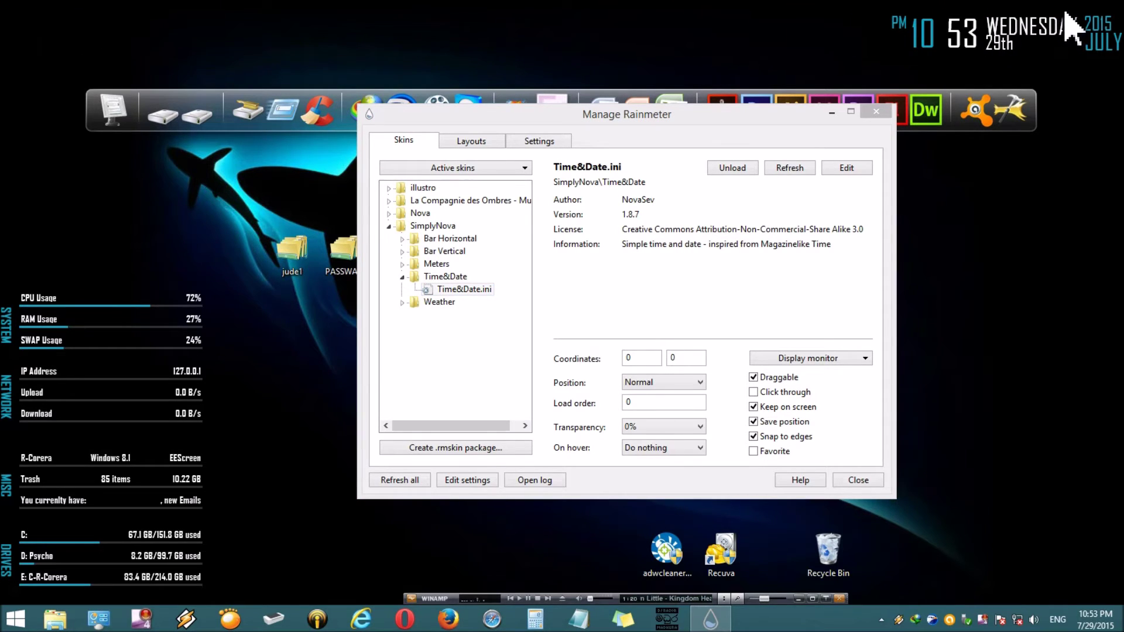
Step: Load SimplyNova's Horizontal weather skin and place it near the desktop's upper-left corner, at about 125, 26
left_click(402, 302)
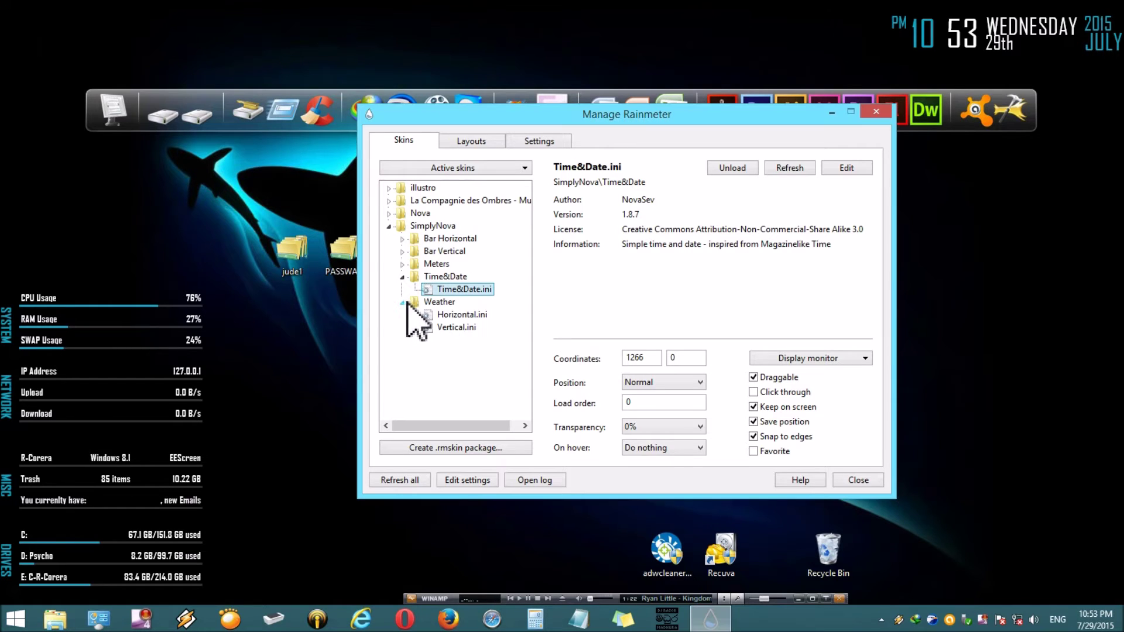
double_click(460, 316)
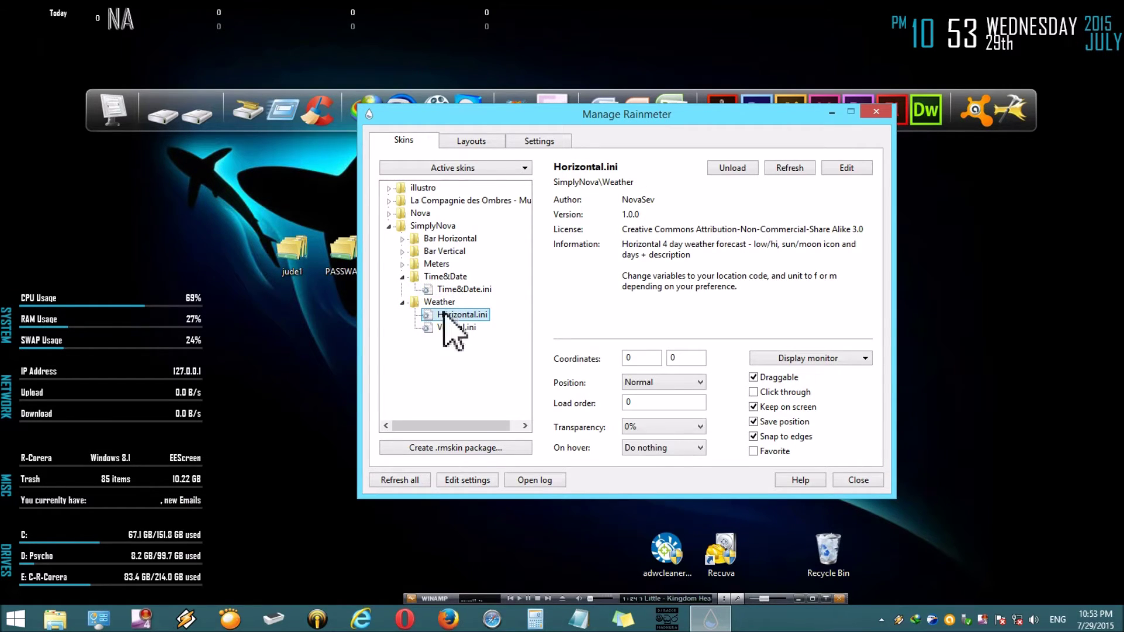
left_click_drag(123, 38, 207, 42)
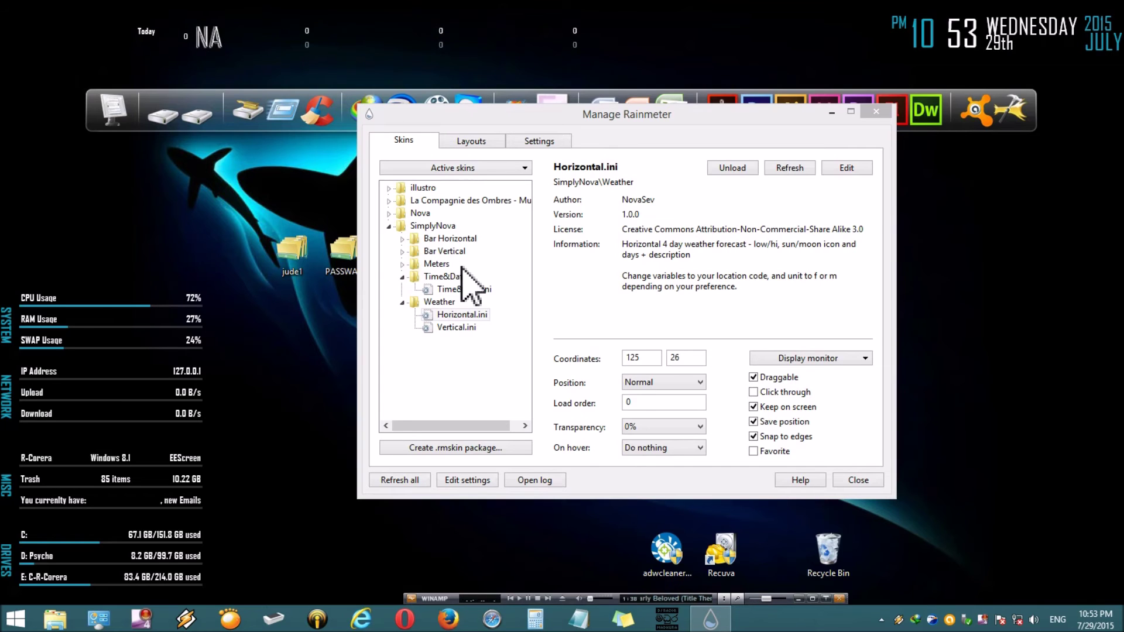
Step: Enable Click through for the Horizontal weather and Time&Date skins and refresh the Time&Date skin
left_click(755, 393)
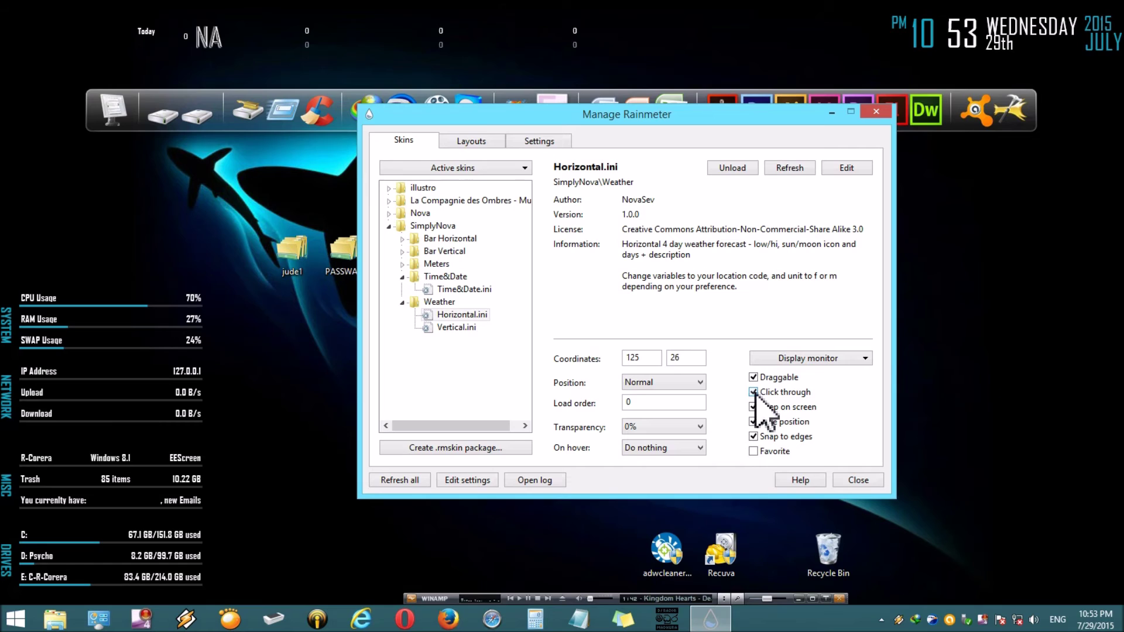
left_click(456, 289)
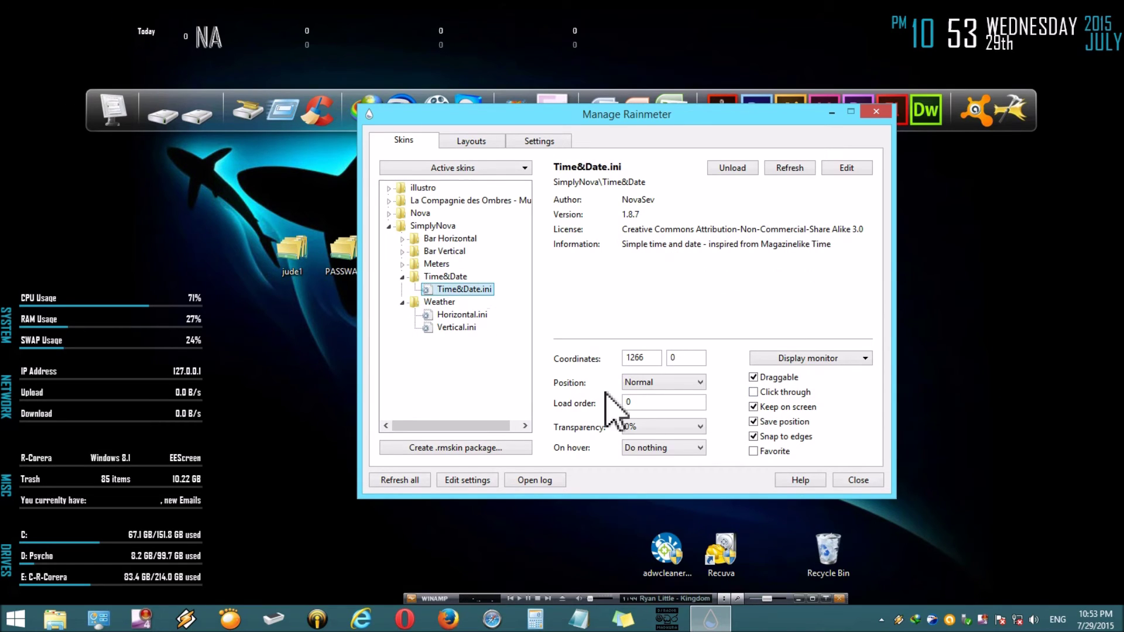
left_click(758, 392)
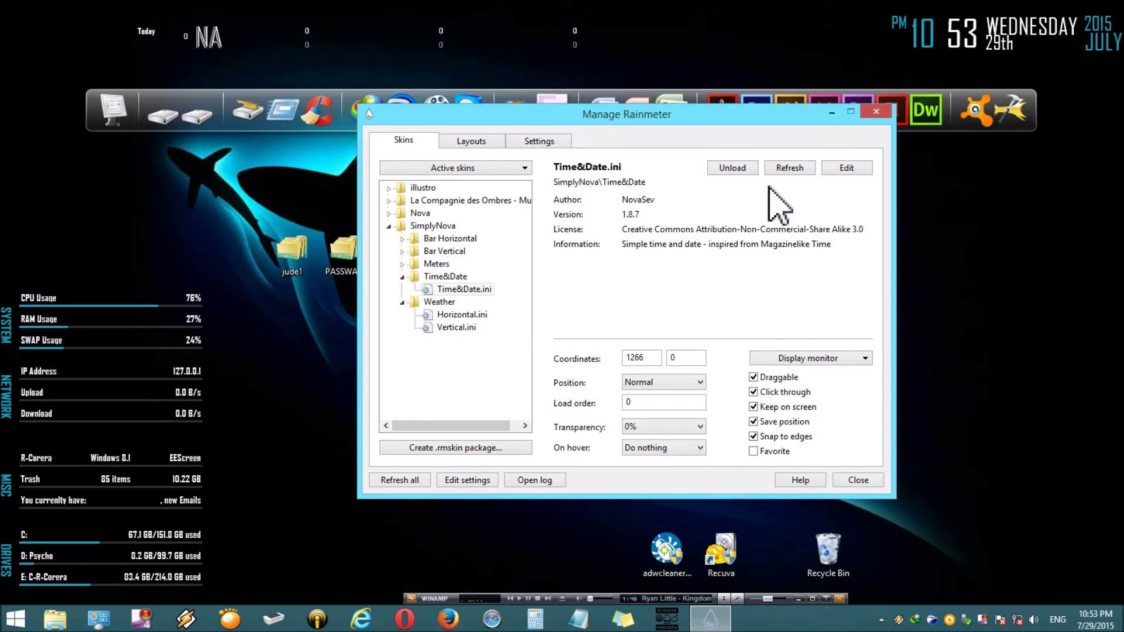
left_click(787, 168)
Step: Close the skin manager and refresh the Windows desktop
left_click(878, 112)
right_click(673, 188)
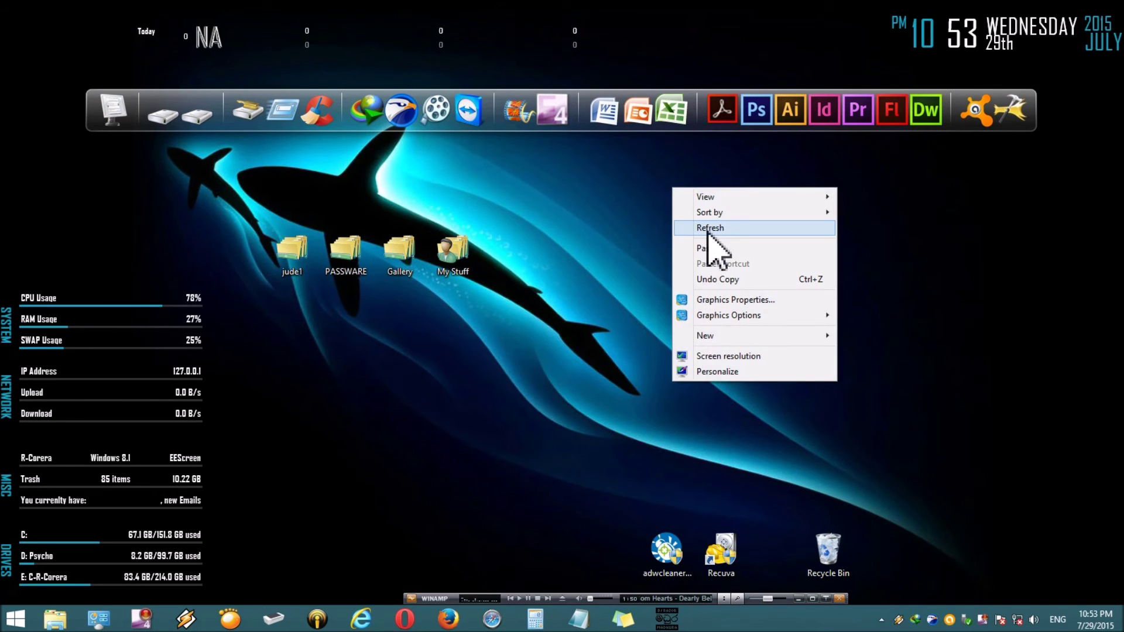
left_click(708, 228)
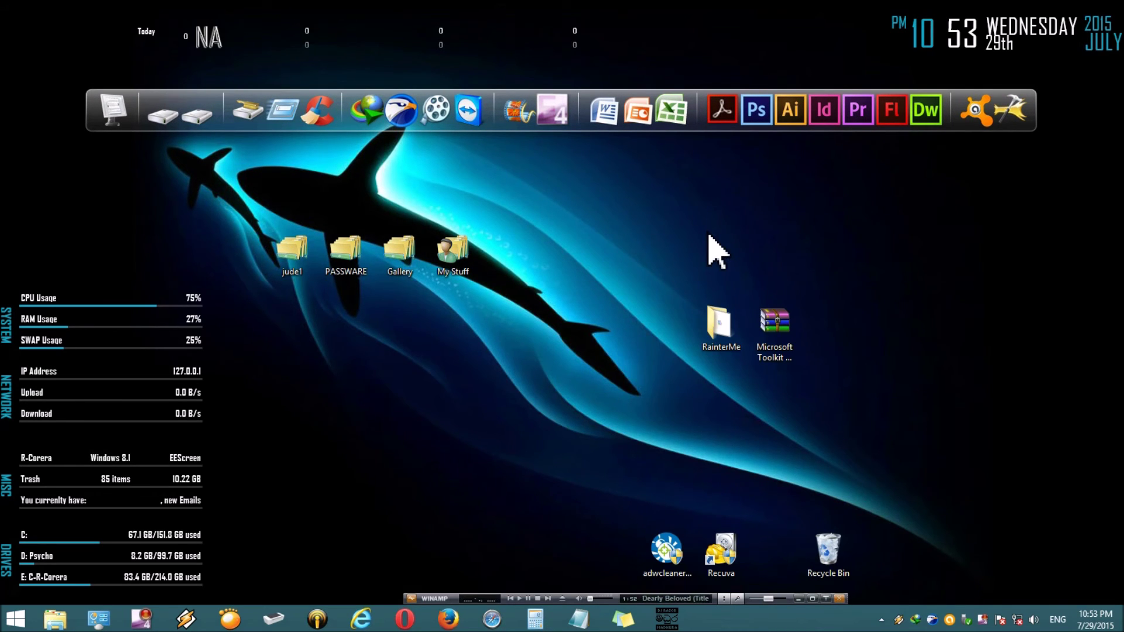